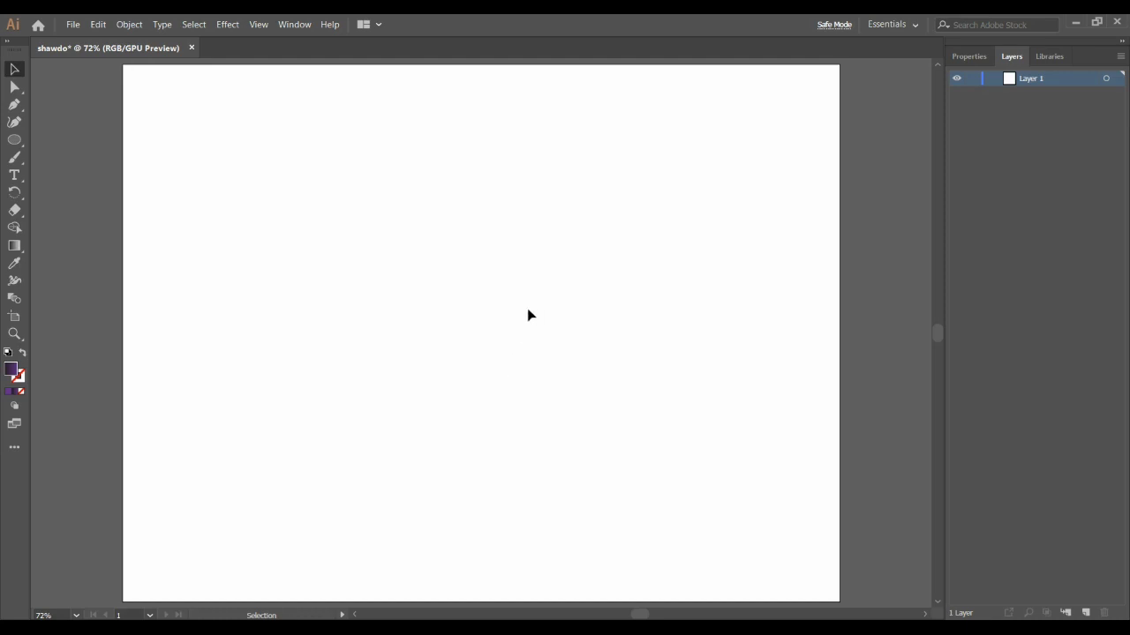
Cover the whole artboard with a black-to-purple gradient rectangle and lock Layer 1.
click(15, 143)
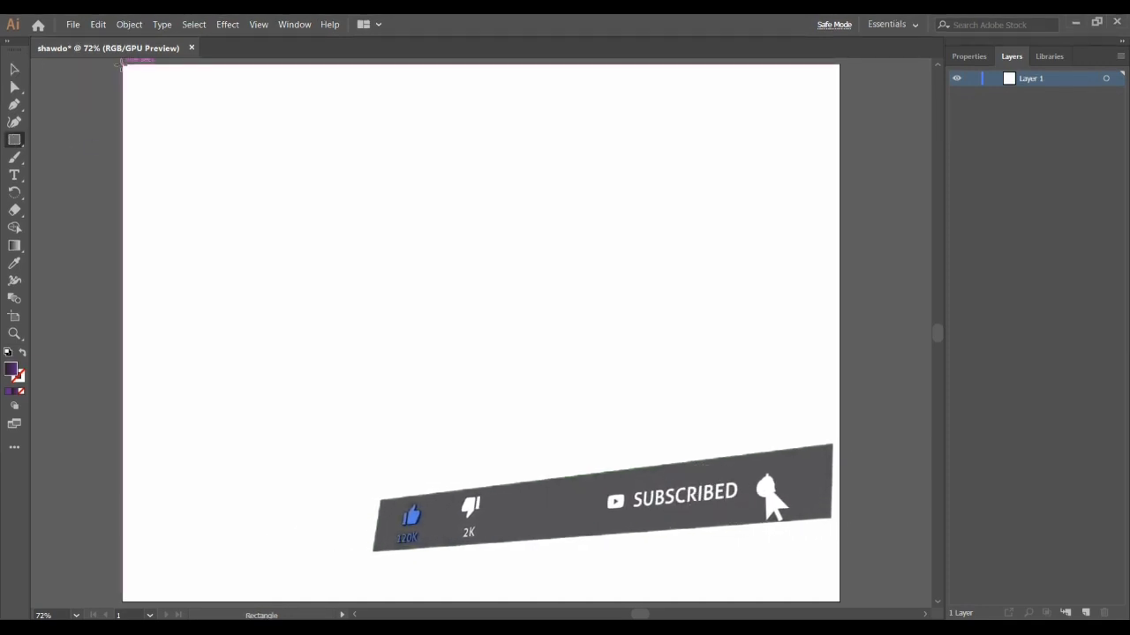
drag(122, 64, 840, 602)
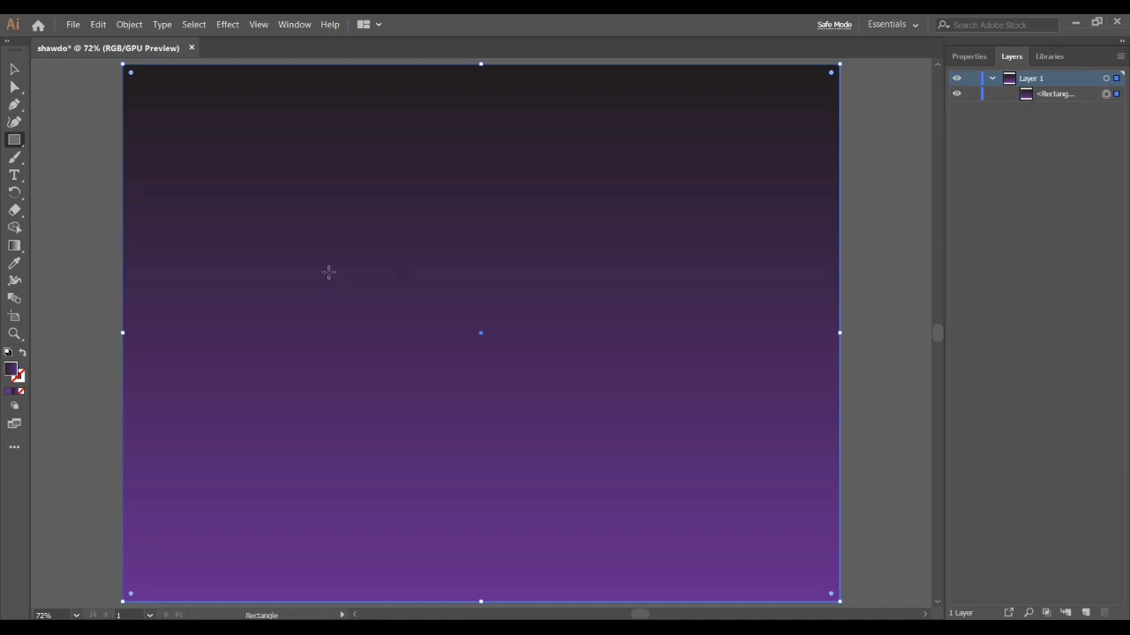
click(972, 94)
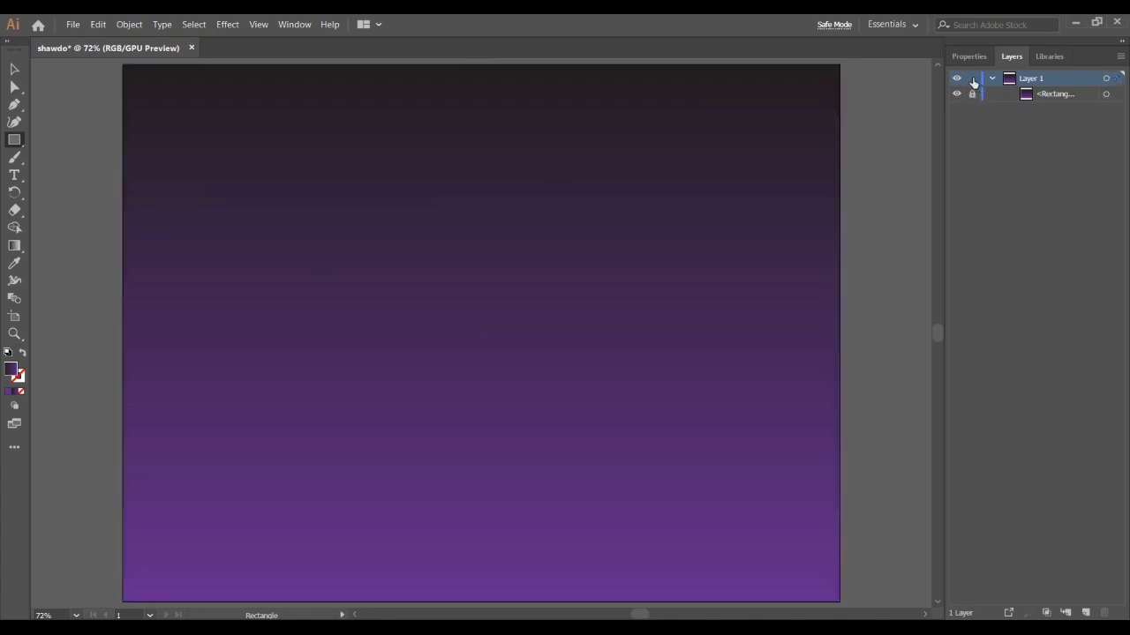
click(992, 79)
Add a new layer and scatter small white star symbols across the whole artboard with the Symbol Sprayer.
click(1085, 613)
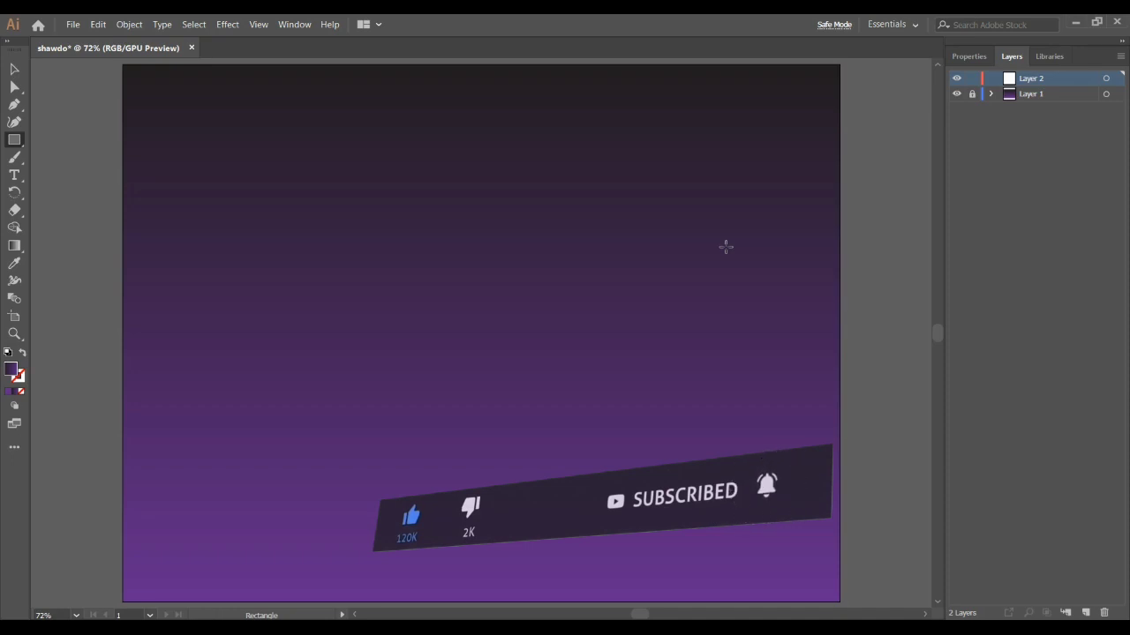
key(shift+s)
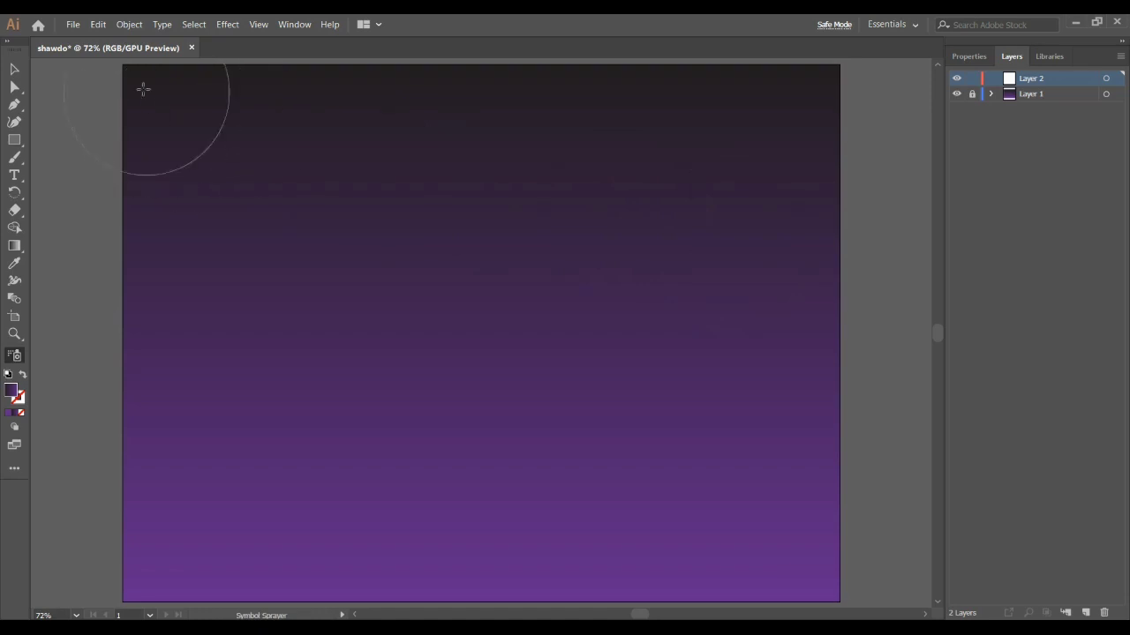
mouse_move(130, 75)
mouse_down()
mouse_move(372, 141)
mouse_move(282, 273)
mouse_move(631, 344)
mouse_move(563, 336)
mouse_move(685, 312)
mouse_move(362, 350)
mouse_move(240, 454)
mouse_move(446, 433)
mouse_move(287, 280)
mouse_move(277, 216)
mouse_move(495, 183)
mouse_move(470, 183)
mouse_move(550, 318)
mouse_move(567, 268)
mouse_move(446, 275)
mouse_move(507, 251)
mouse_move(581, 275)
mouse_move(661, 226)
mouse_move(463, 277)
mouse_move(683, 202)
mouse_move(409, 163)
mouse_move(692, 158)
mouse_move(755, 133)
mouse_move(800, 80)
mouse_move(610, 113)
mouse_move(649, 96)
mouse_move(445, 108)
mouse_move(342, 197)
mouse_move(363, 114)
mouse_move(387, 197)
mouse_move(372, 248)
mouse_move(552, 230)
mouse_move(512, 184)
mouse_move(582, 135)
mouse_move(560, 235)
mouse_up()
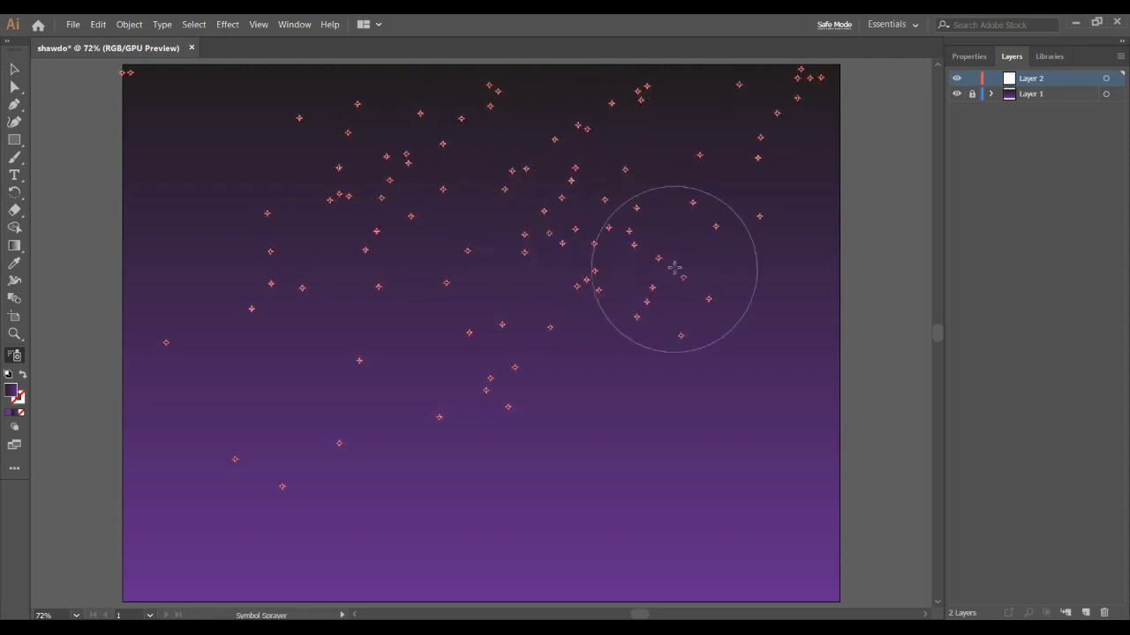
mouse_move(674, 266)
mouse_down()
mouse_move(681, 141)
mouse_move(669, 177)
mouse_move(672, 110)
mouse_move(753, 101)
mouse_move(715, 196)
mouse_move(755, 240)
mouse_move(773, 287)
mouse_move(805, 146)
mouse_move(836, 172)
mouse_move(778, 194)
mouse_move(789, 153)
mouse_move(771, 428)
mouse_move(672, 516)
mouse_move(494, 525)
mouse_move(636, 429)
mouse_move(652, 499)
mouse_move(393, 542)
mouse_move(348, 531)
mouse_move(421, 419)
mouse_move(406, 343)
mouse_move(328, 406)
mouse_move(273, 406)
mouse_move(206, 267)
mouse_move(208, 191)
mouse_move(270, 137)
mouse_move(285, 188)
mouse_move(284, 175)
mouse_move(174, 181)
mouse_move(209, 105)
mouse_move(339, 96)
mouse_up()
drag(384, 128, 432, 177)
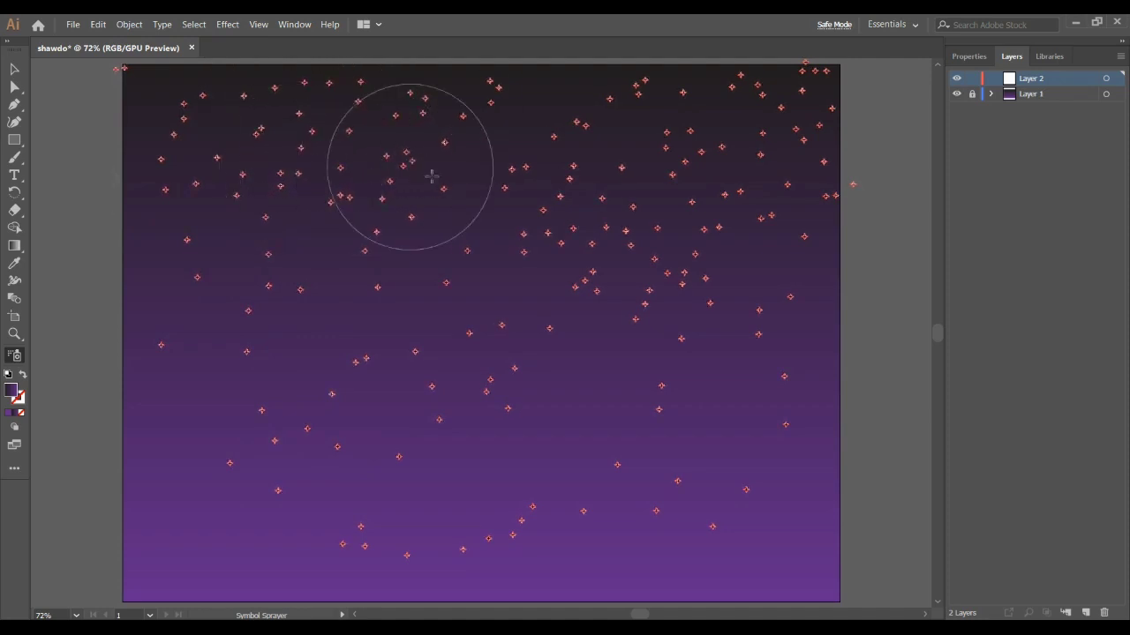
mouse_move(505, 248)
mouse_down()
mouse_move(630, 421)
mouse_move(585, 385)
mouse_move(585, 435)
mouse_move(482, 450)
mouse_move(435, 493)
mouse_move(493, 474)
mouse_move(399, 484)
mouse_move(415, 373)
mouse_move(367, 425)
mouse_move(345, 511)
mouse_move(306, 530)
mouse_move(286, 563)
mouse_move(223, 558)
mouse_move(155, 496)
mouse_move(347, 312)
mouse_move(314, 330)
mouse_move(516, 292)
mouse_move(569, 305)
mouse_move(685, 408)
mouse_move(714, 390)
mouse_move(804, 558)
mouse_move(800, 416)
mouse_move(829, 262)
mouse_move(798, 439)
mouse_move(763, 495)
mouse_move(691, 554)
mouse_move(569, 576)
mouse_move(587, 549)
mouse_move(543, 577)
mouse_move(565, 524)
mouse_move(529, 560)
mouse_move(364, 582)
mouse_move(316, 579)
mouse_move(250, 522)
mouse_move(229, 539)
mouse_move(214, 488)
mouse_move(189, 499)
mouse_move(210, 510)
mouse_move(180, 473)
mouse_move(182, 397)
mouse_move(221, 378)
mouse_move(196, 424)
mouse_move(268, 366)
mouse_move(231, 244)
mouse_move(176, 328)
mouse_move(202, 312)
mouse_move(214, 342)
mouse_move(190, 345)
mouse_move(183, 261)
mouse_move(156, 273)
mouse_move(155, 233)
mouse_move(189, 142)
mouse_move(344, 210)
mouse_move(304, 221)
mouse_move(381, 262)
mouse_move(437, 255)
mouse_move(426, 321)
mouse_move(558, 381)
mouse_move(555, 424)
mouse_move(448, 461)
mouse_move(469, 432)
mouse_move(459, 429)
mouse_move(551, 444)
mouse_move(450, 431)
mouse_up()
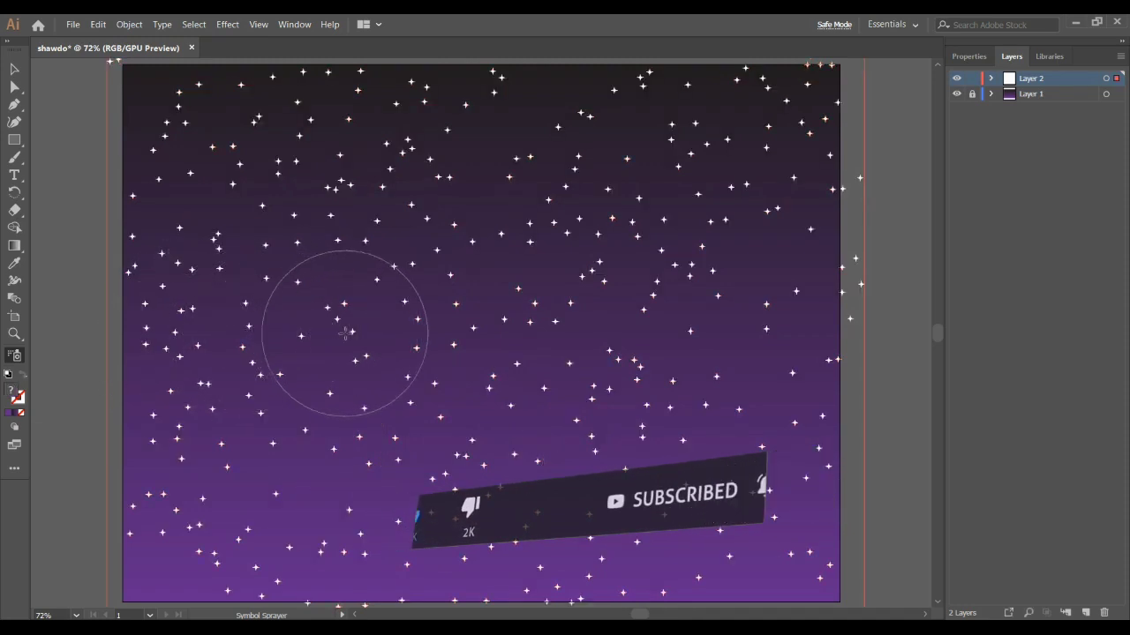
Scale the star symbol set to match the artboard's width and upper edge, and lock the set.
scroll(344, 332, down, 1)
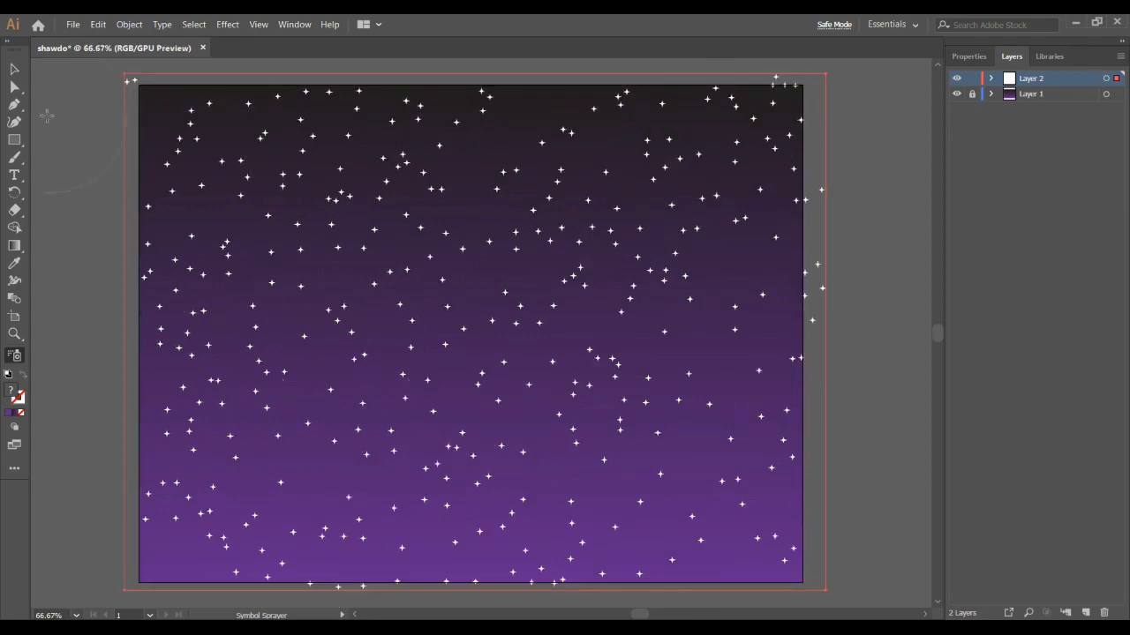
click(17, 68)
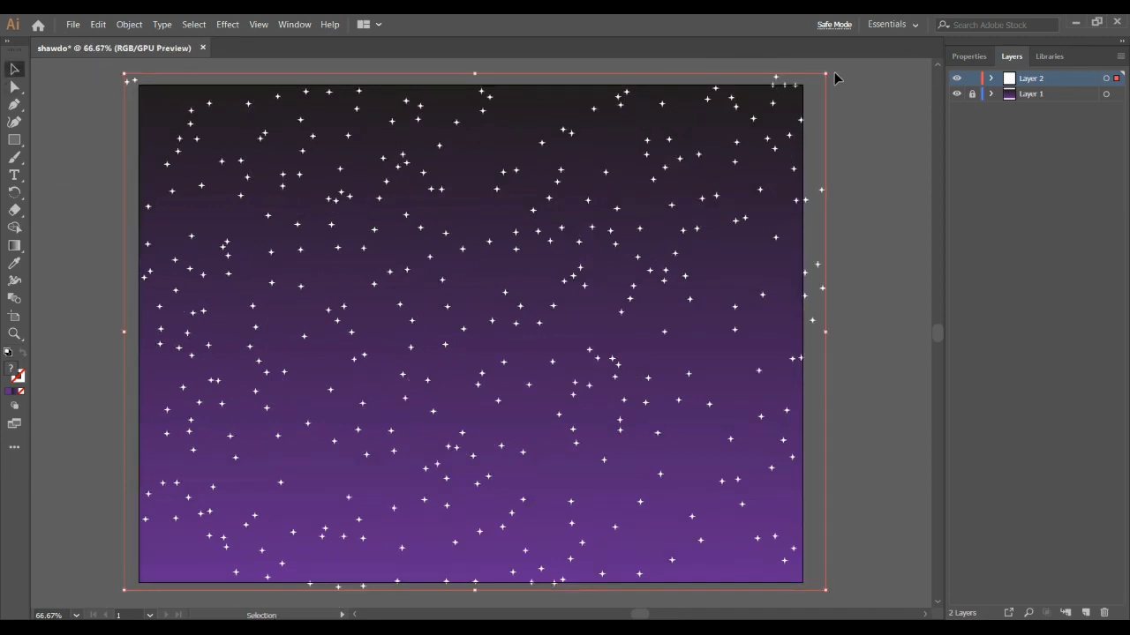
drag(834, 75, 802, 85)
drag(124, 83, 138, 86)
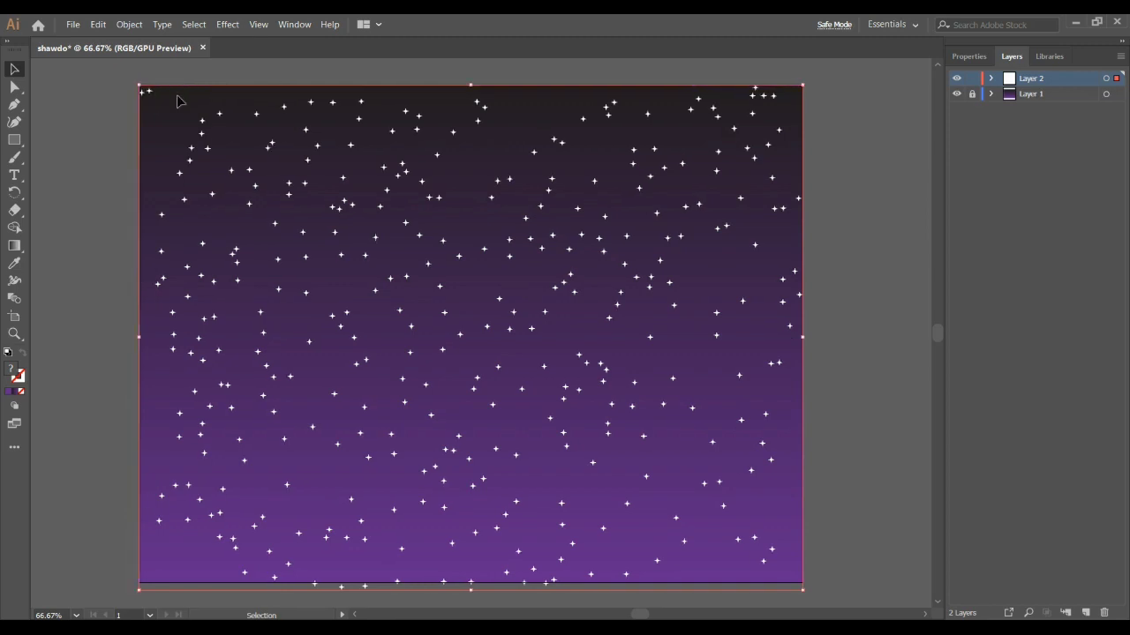
click(851, 309)
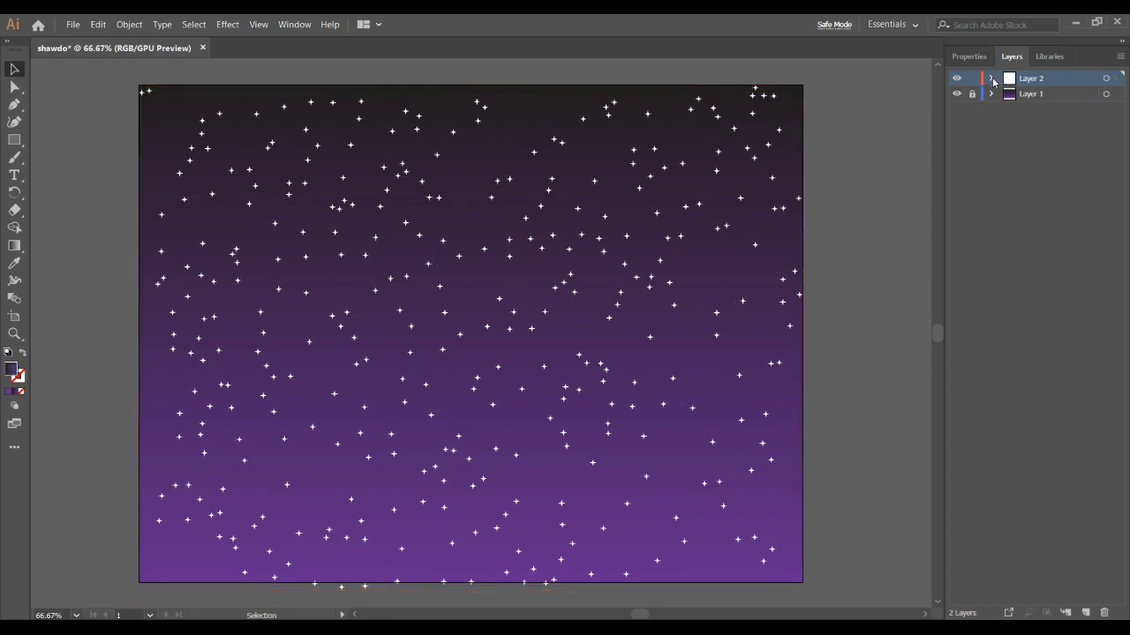
click(992, 78)
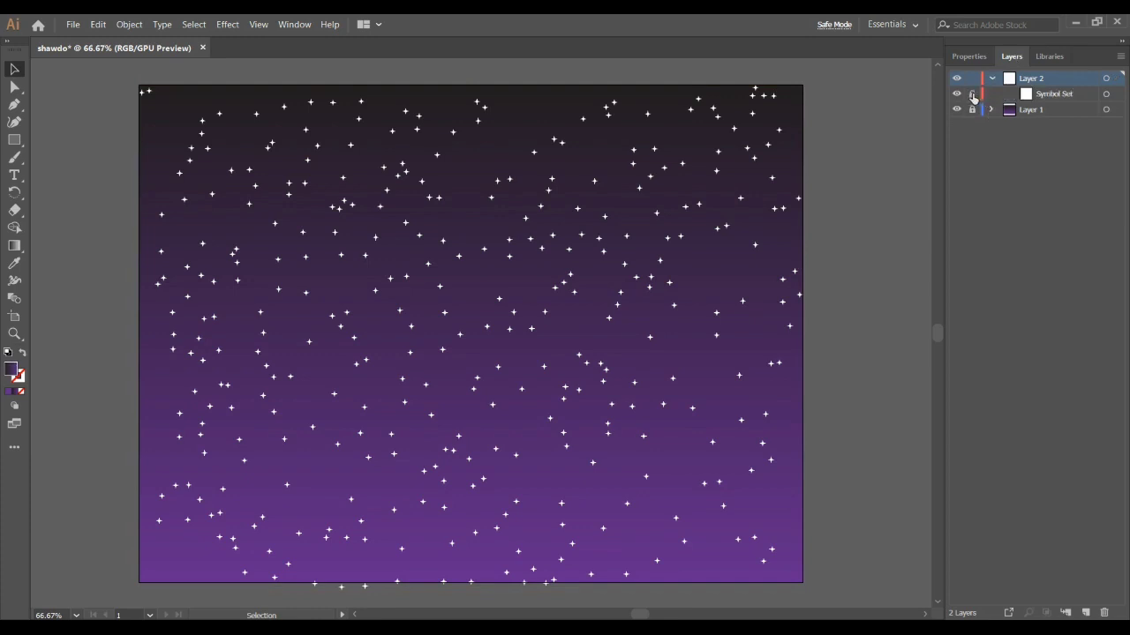
click(972, 96)
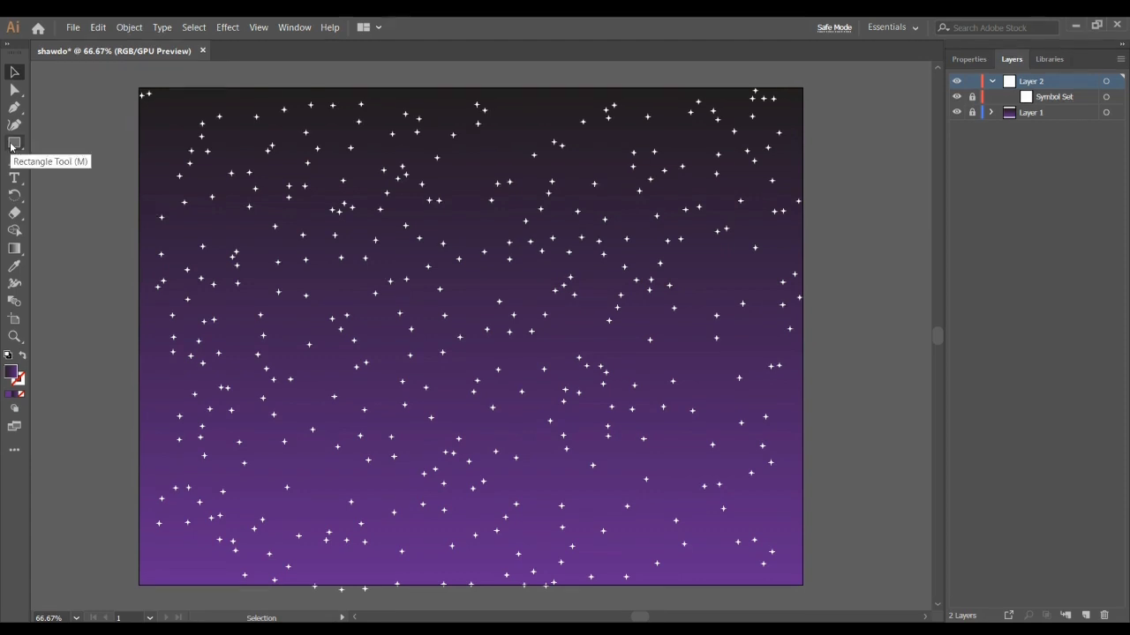
Draw a circle in the upper-left part of the sky, fill it white, and enlarge it to about 3.55 in.
key(l)
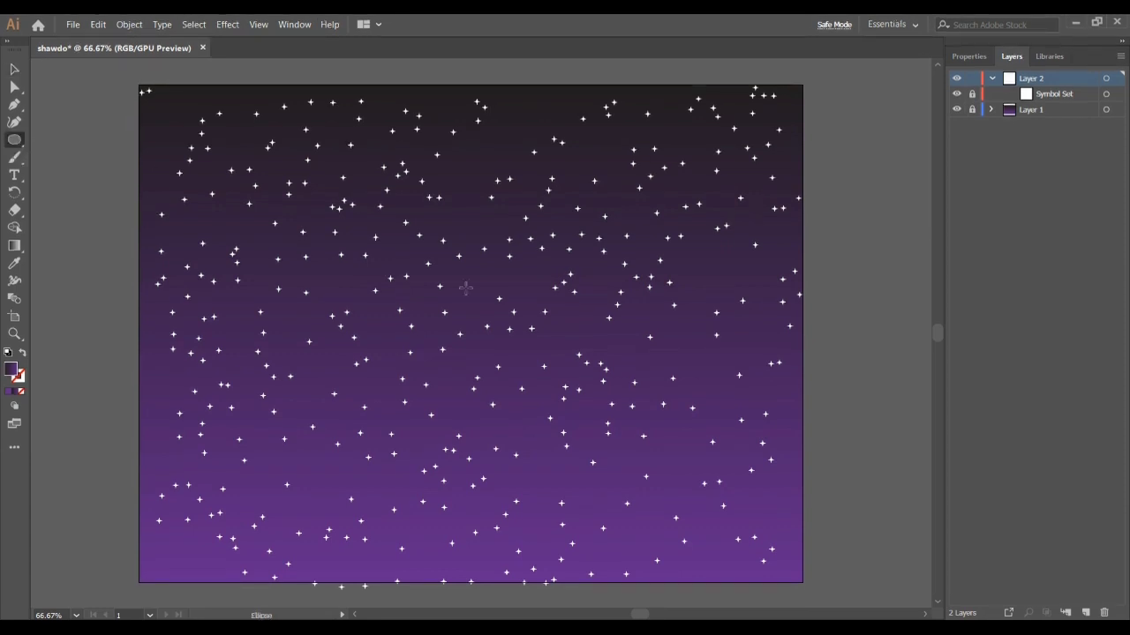
drag(388, 265, 474, 332)
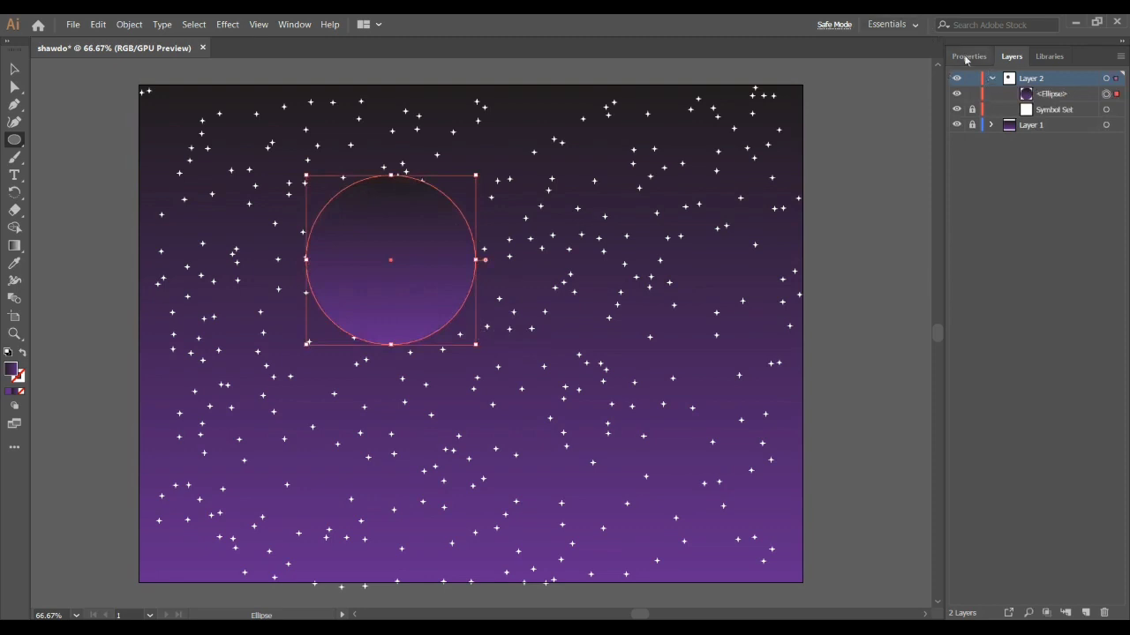
click(967, 57)
click(960, 218)
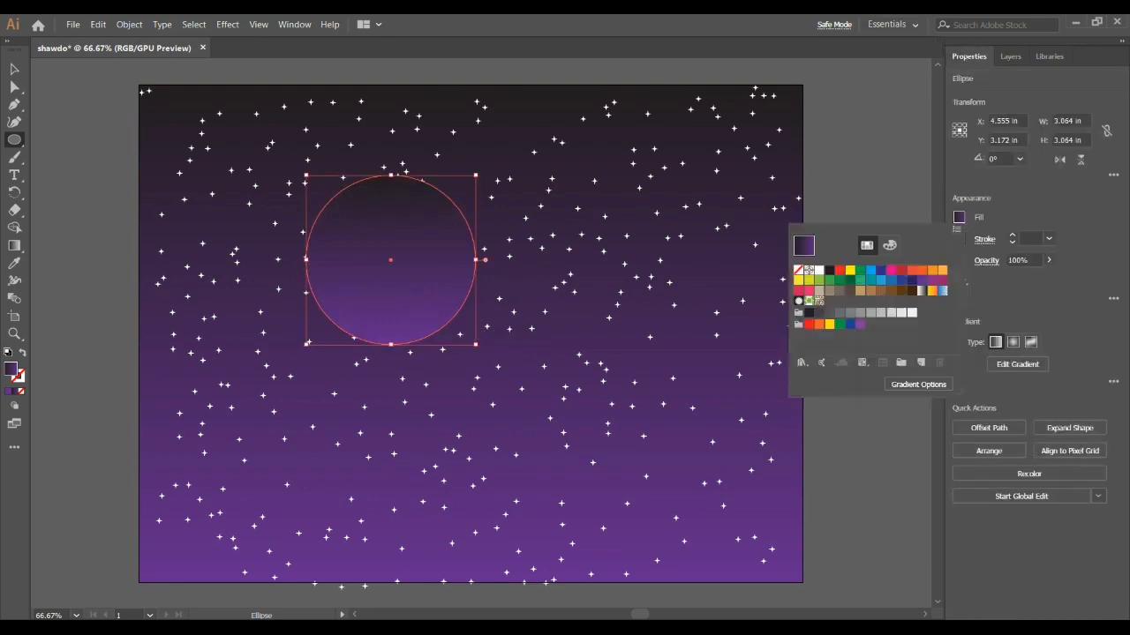
click(819, 270)
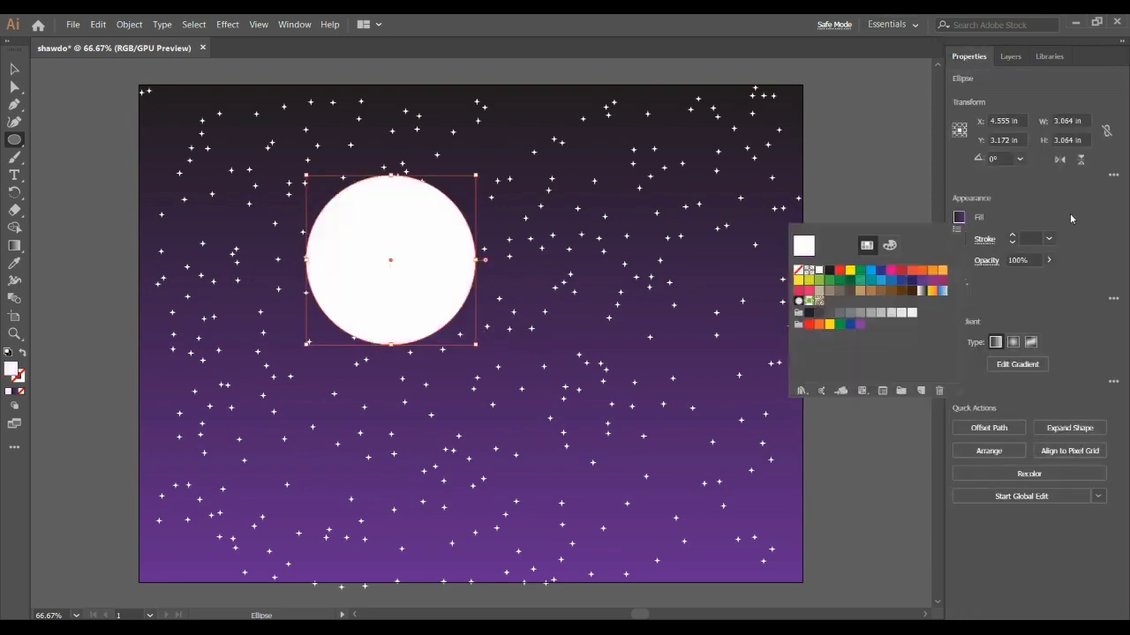
click(1071, 218)
drag(475, 344, 490, 358)
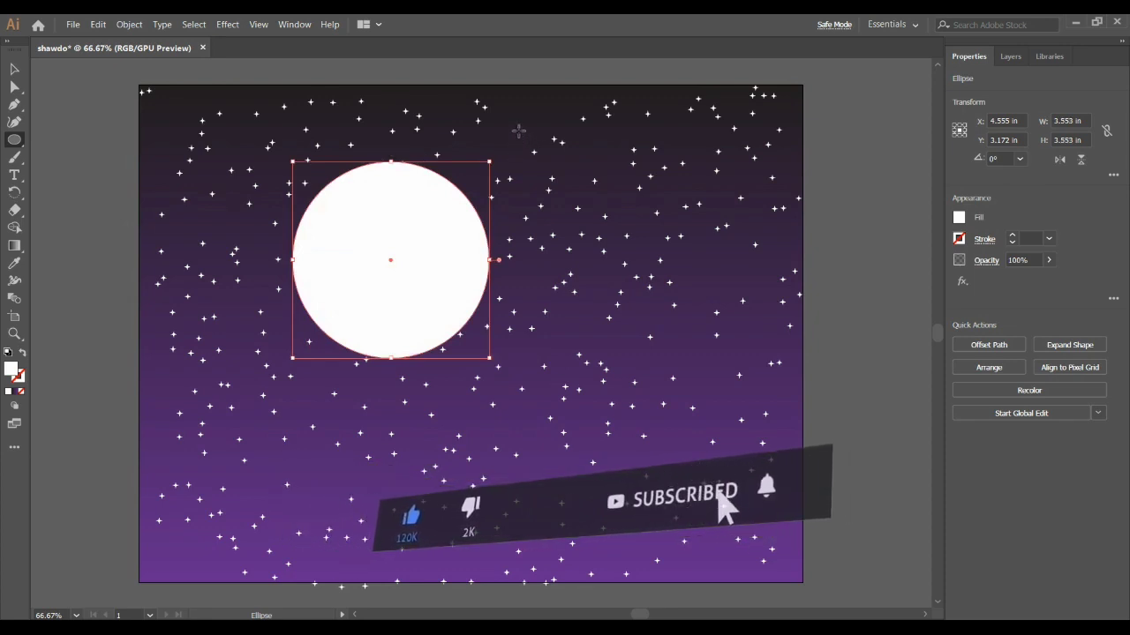
Draw a second white circle about 3.48 in across, overlapping the first and offset slightly up and to the right.
drag(517, 132, 434, 214)
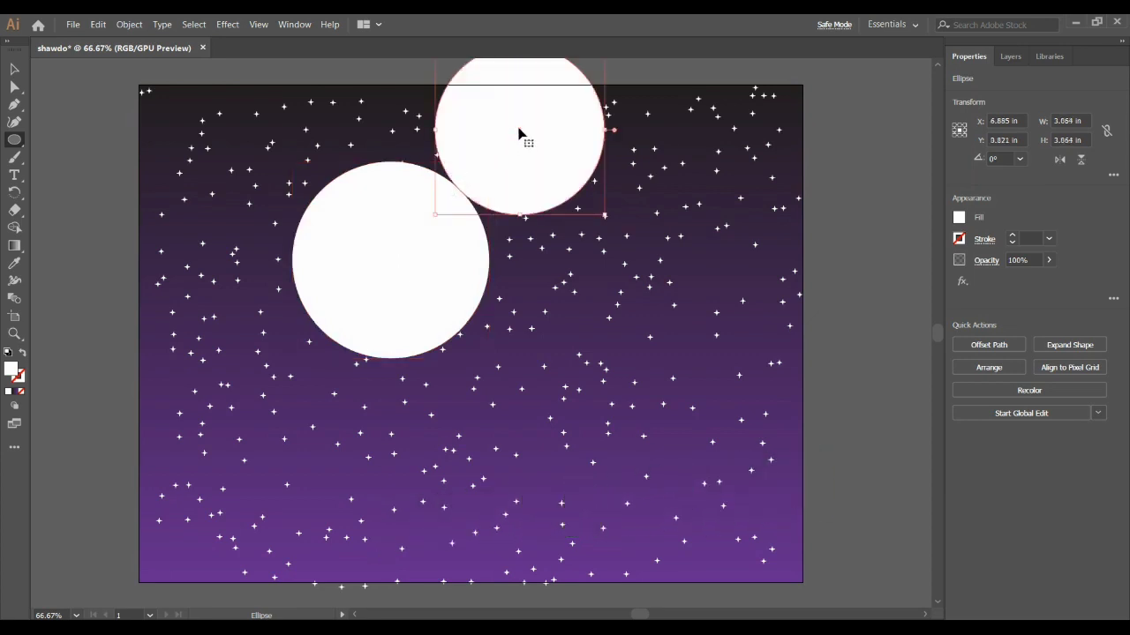
drag(519, 130, 394, 247)
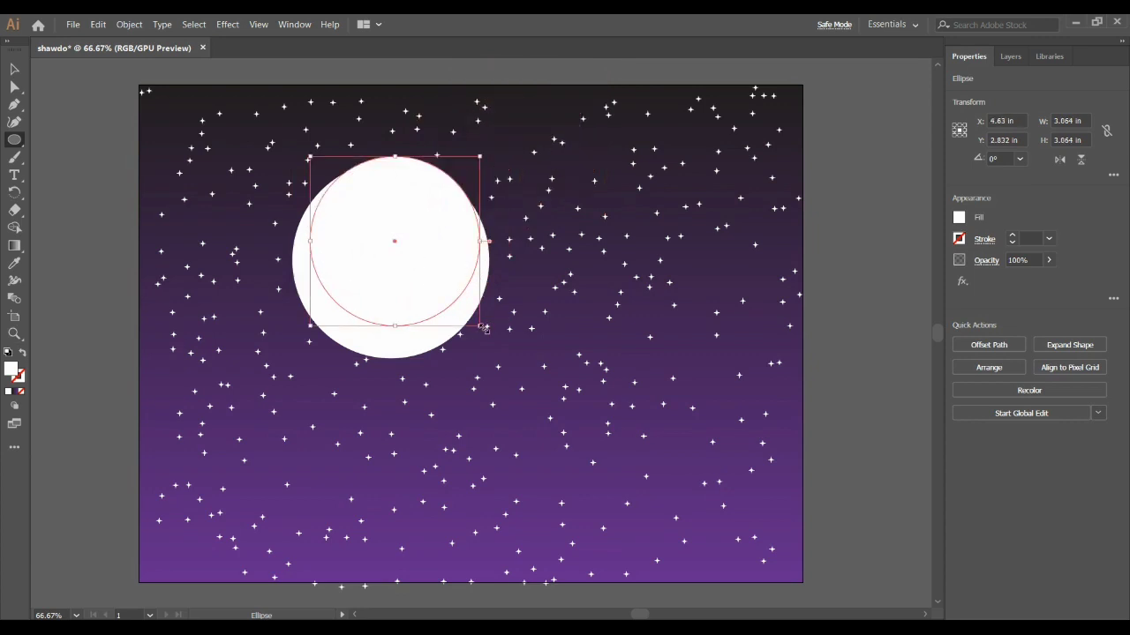
drag(484, 329, 521, 341)
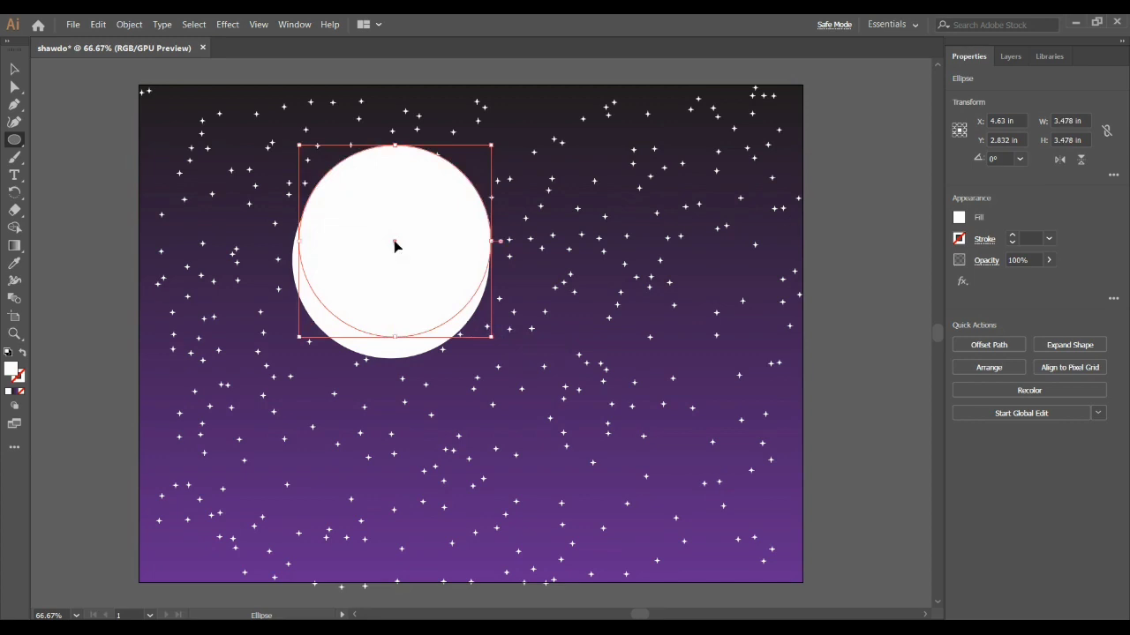
drag(394, 246, 406, 246)
Subtract the front circle from the back one with Minus Front to form a crescent moon.
key(v)
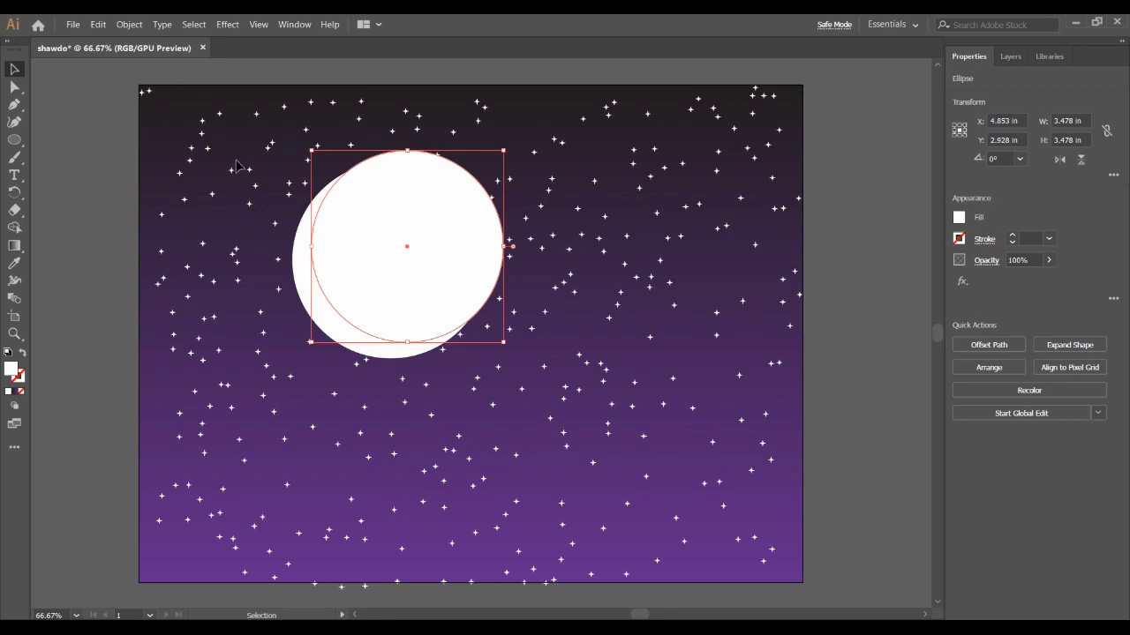
drag(445, 277, 519, 303)
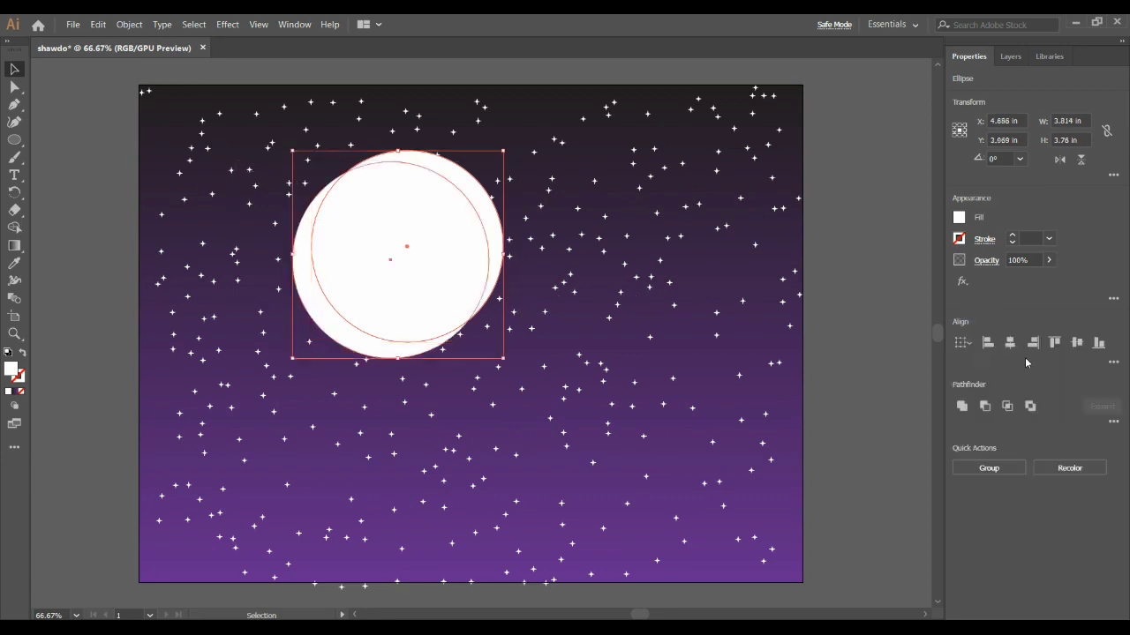
click(985, 408)
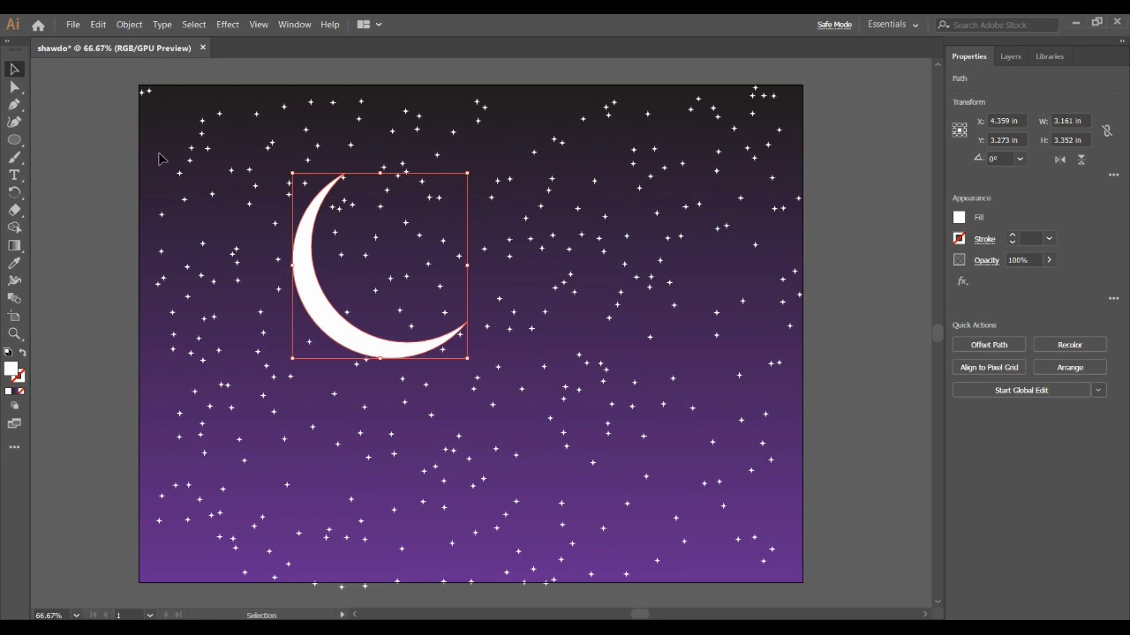
Apply a 42.5-pixel Gaussian Blur to an in-place copy of the crescent behind the original.
click(361, 339)
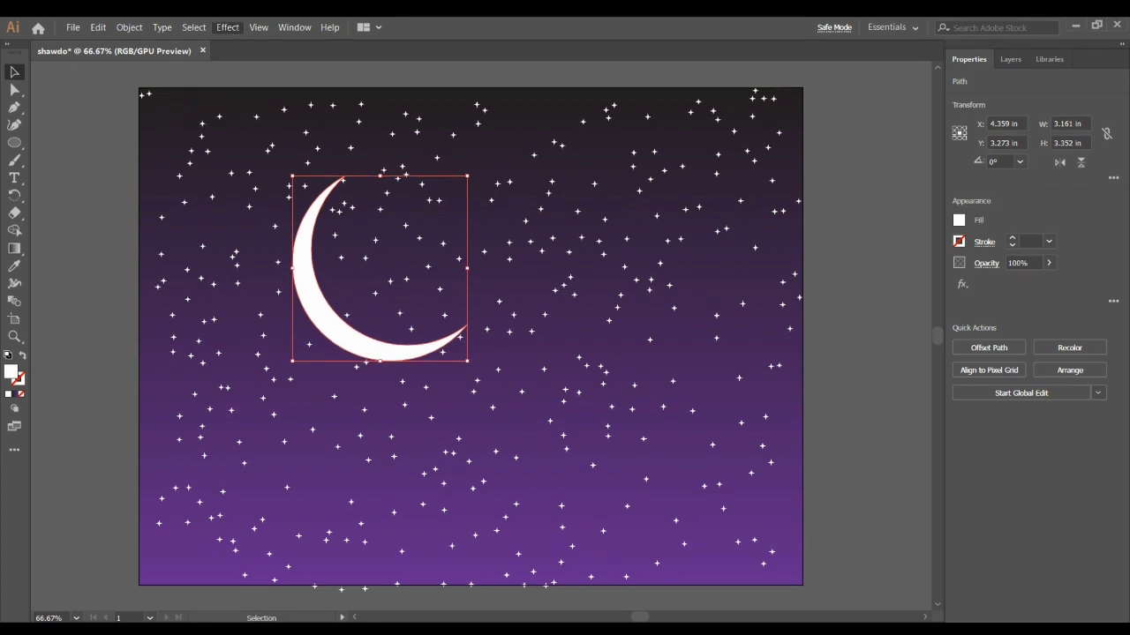
click(352, 267)
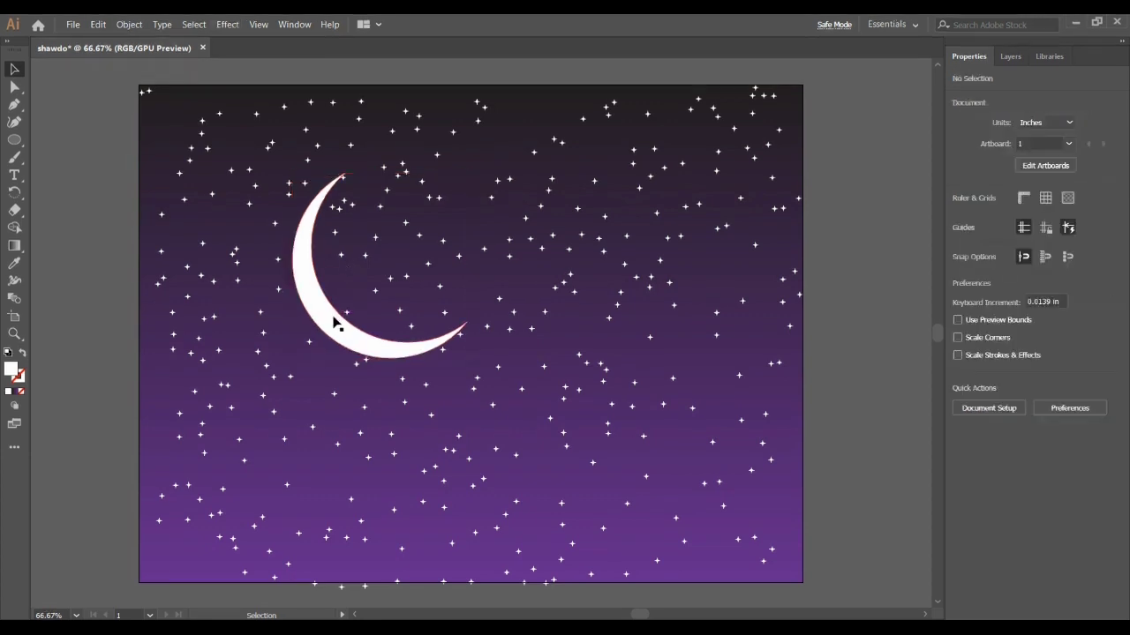
click(324, 310)
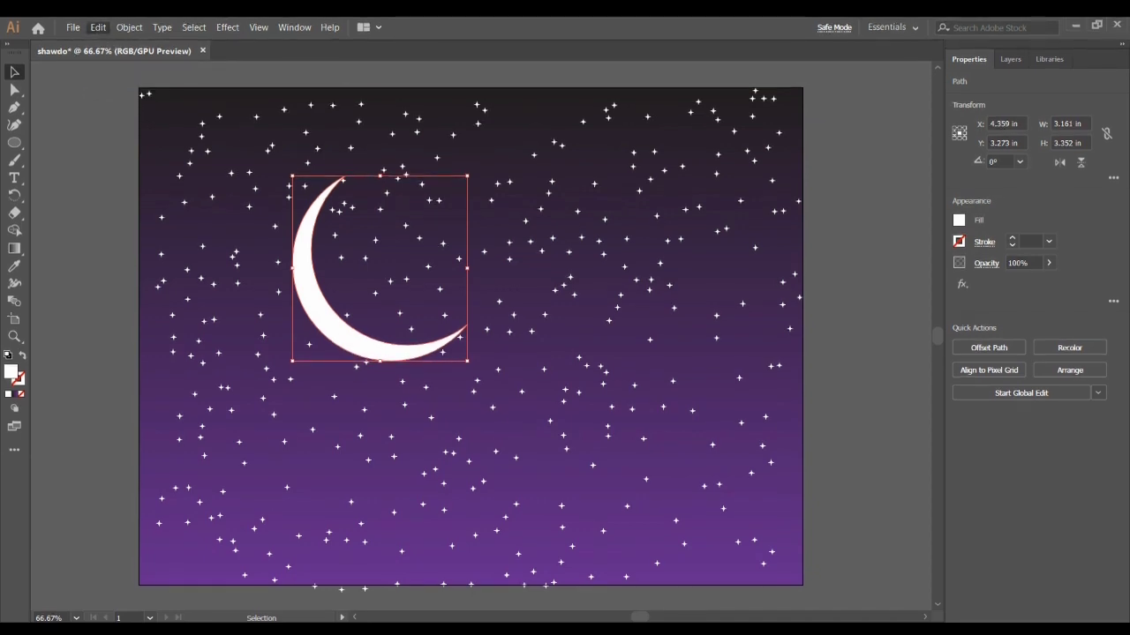
click(228, 27)
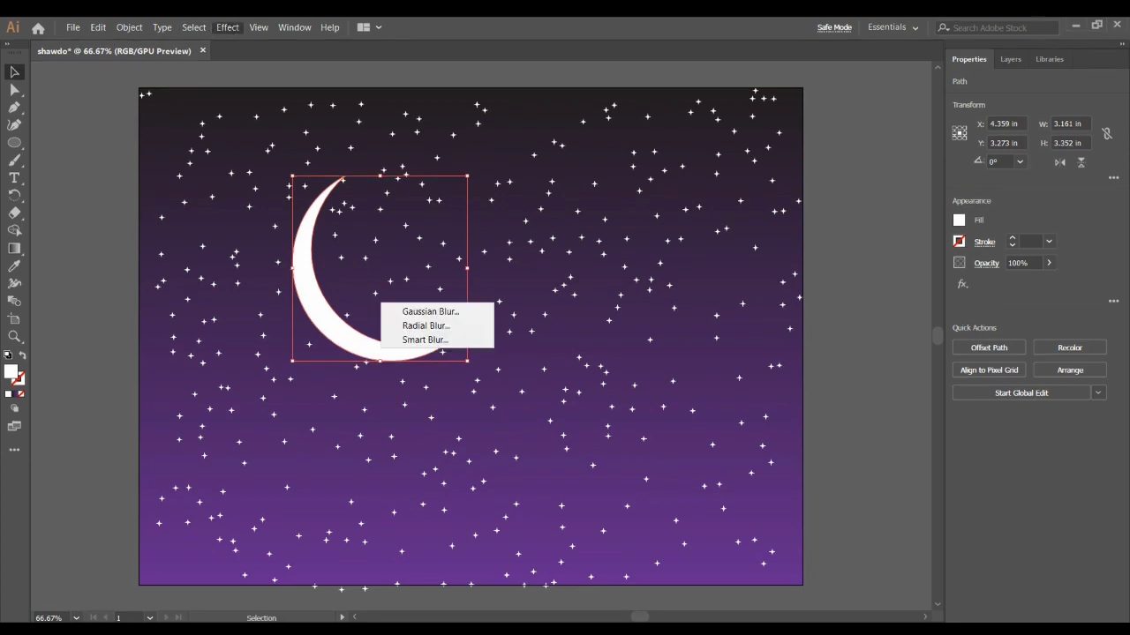
click(415, 313)
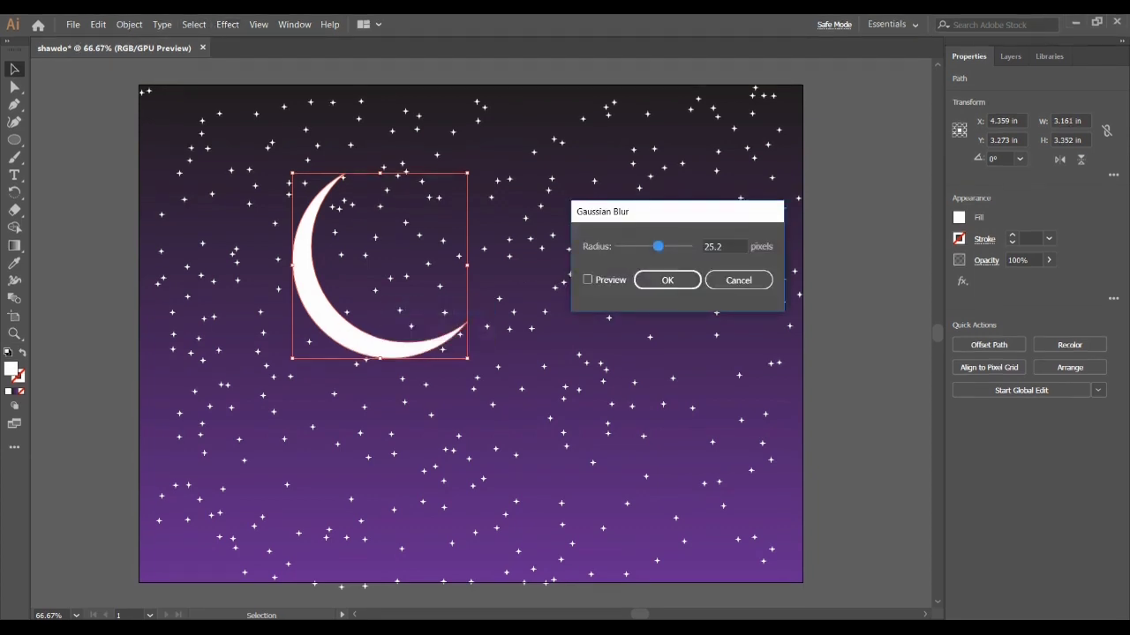
key(alt+p)
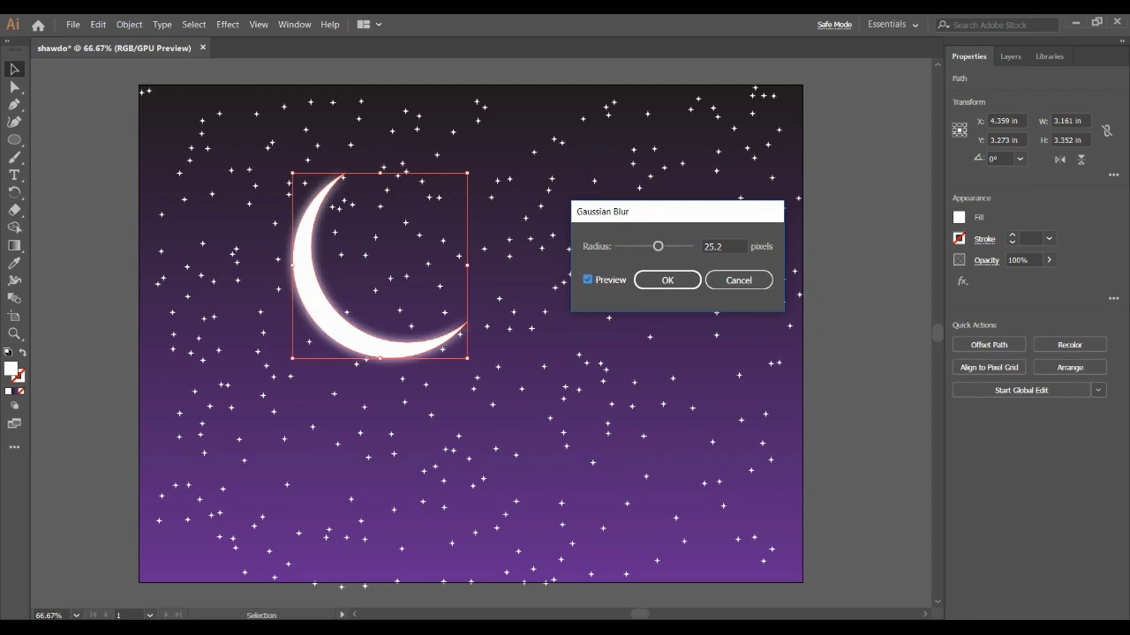
drag(658, 246, 663, 247)
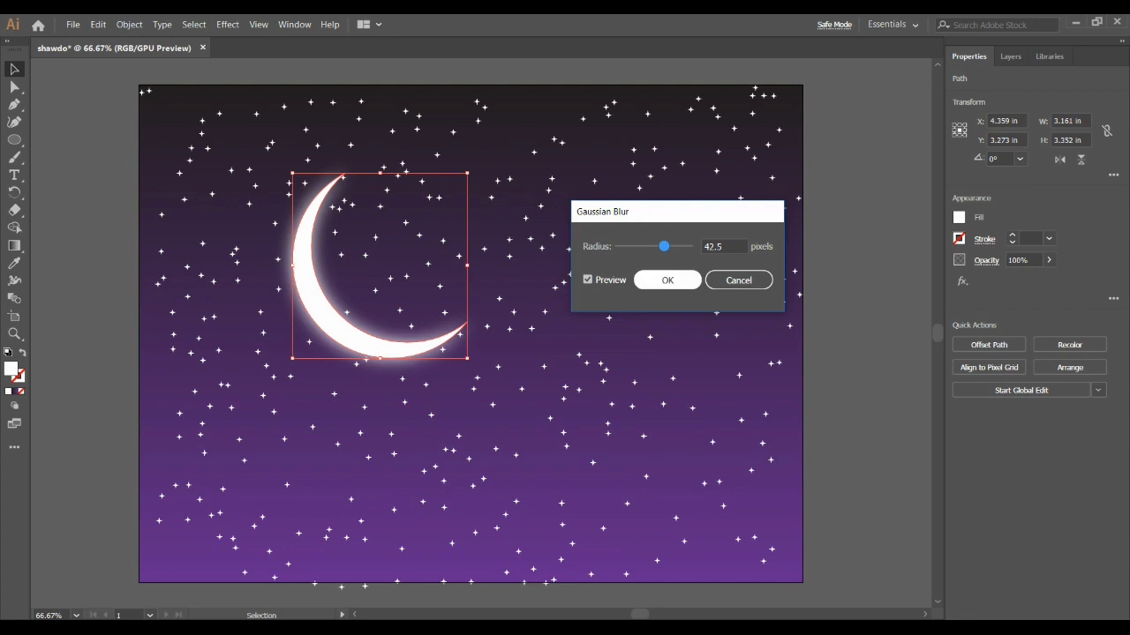
click(667, 280)
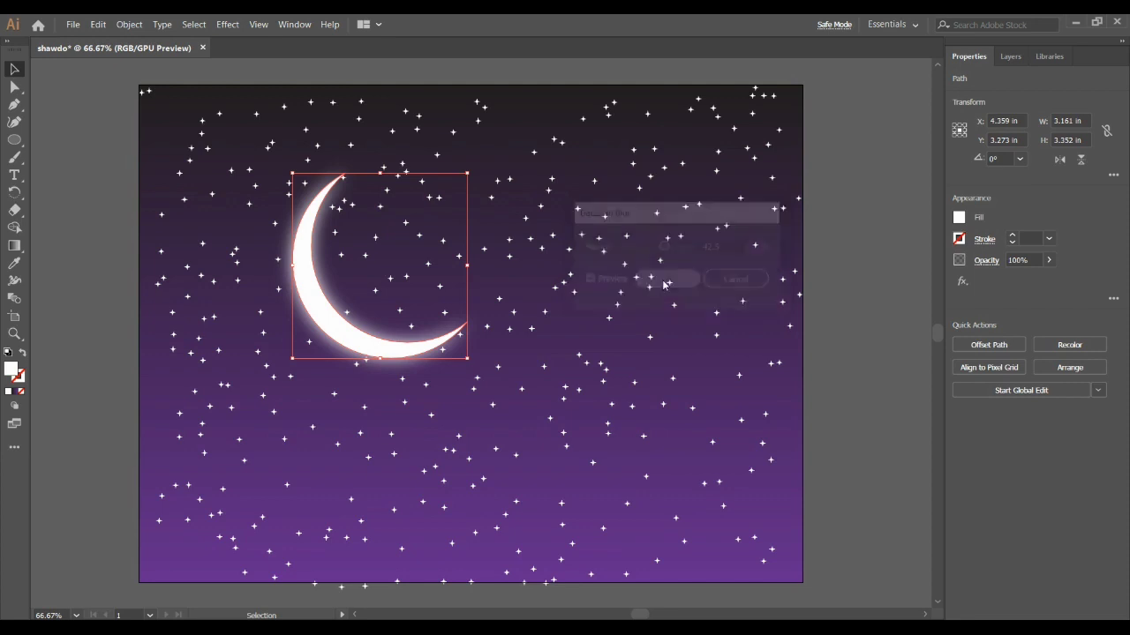
Move the sharp crescent up and to the right, away from its blurred copy.
key(ctrl+h)
click(512, 254)
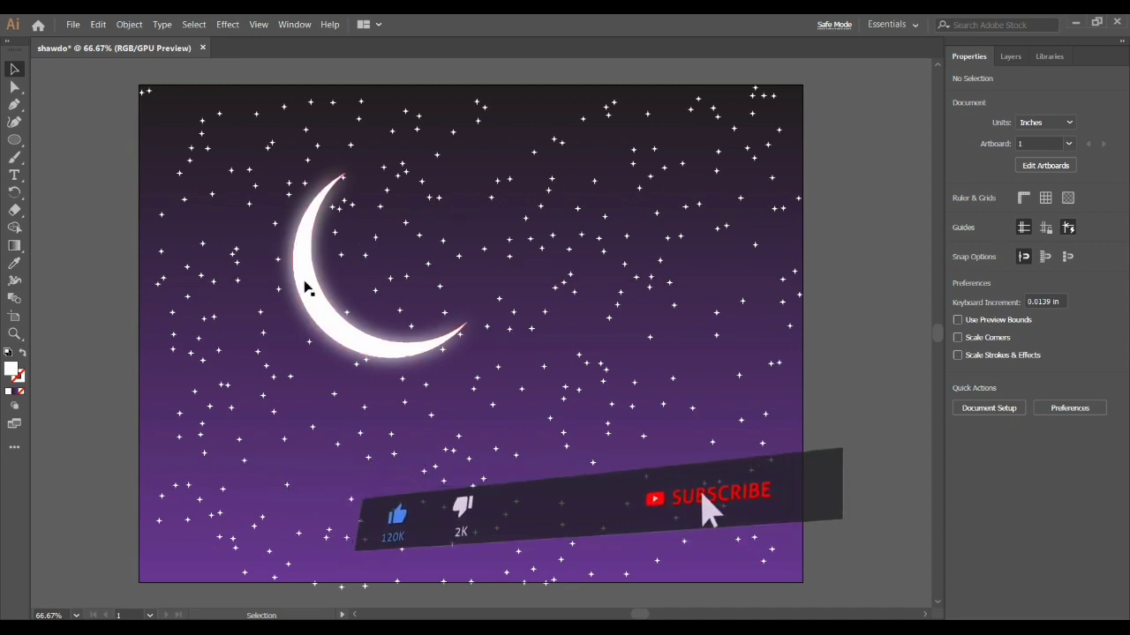
drag(310, 294, 360, 282)
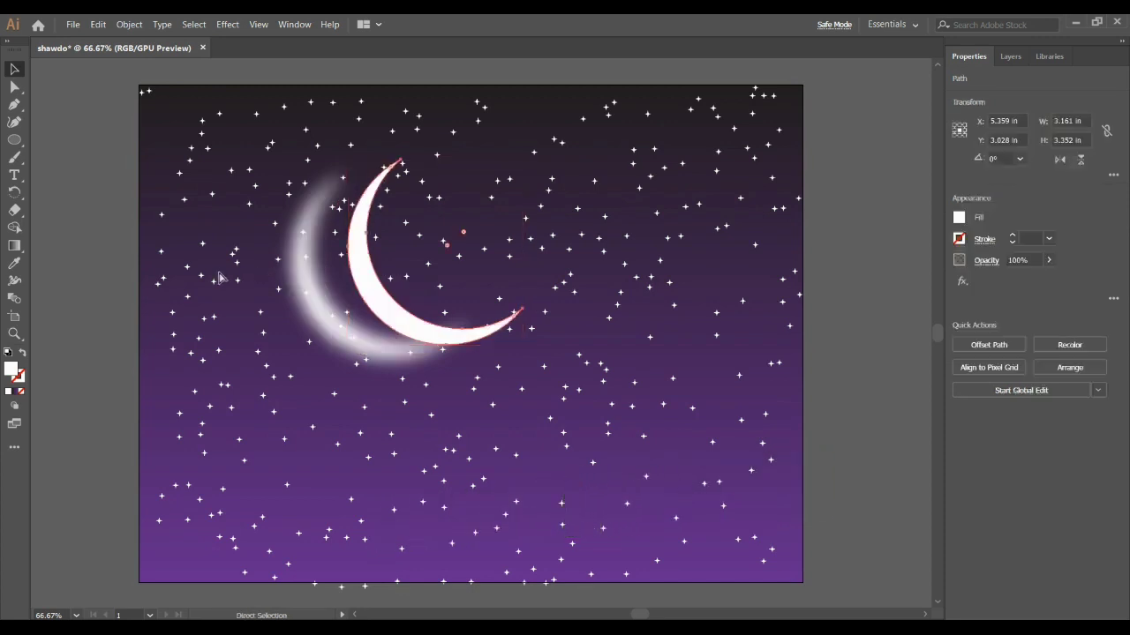
Undo the sharp crescent's move and reposition it grouped with its blurred copy, up and to the right at about X 5.72 in, Y 2.9 in.
key(ctrl+z)
key(a)
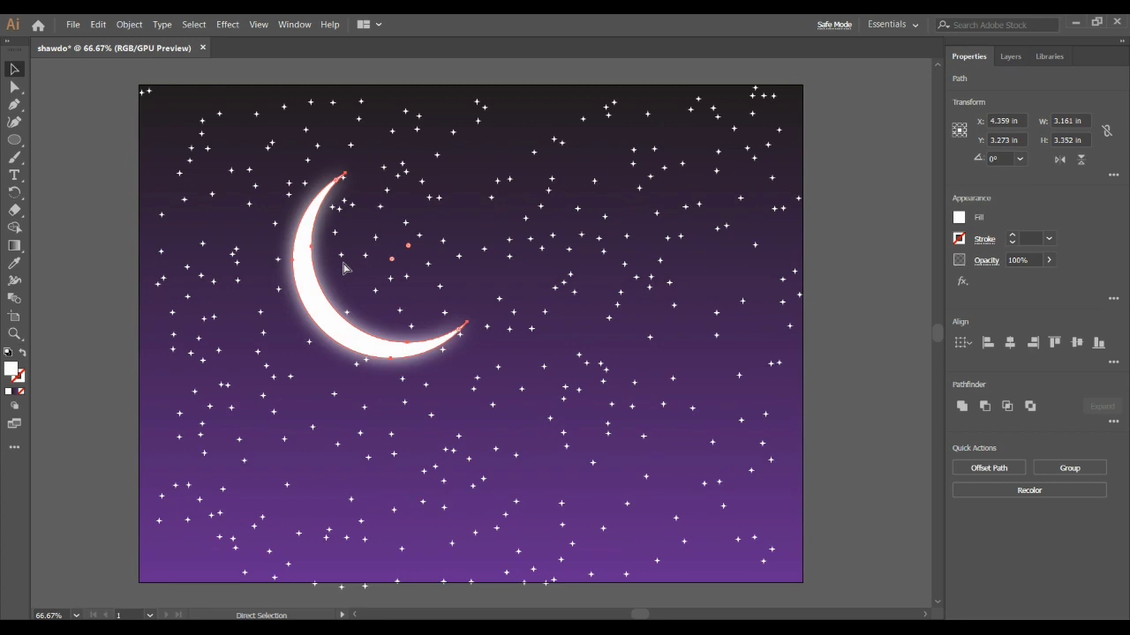
key(ctrl+g)
key(v)
drag(323, 312, 399, 292)
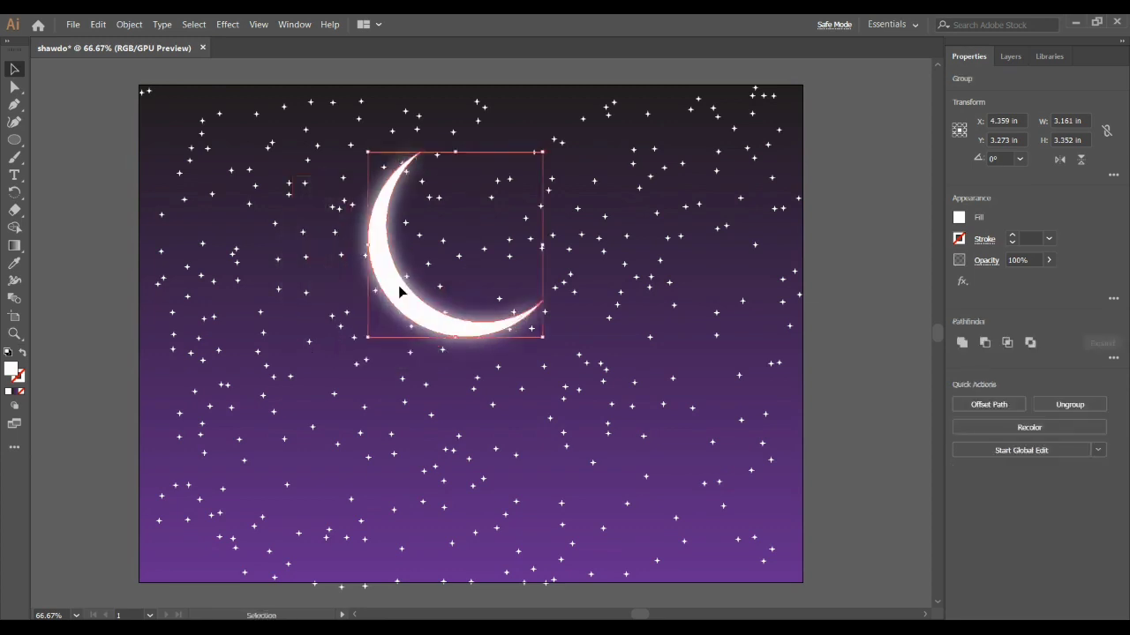
Draw two white circles about 0.16 in and 0.2 in across left of the moon, the larger one placed down and to the right.
click(12, 144)
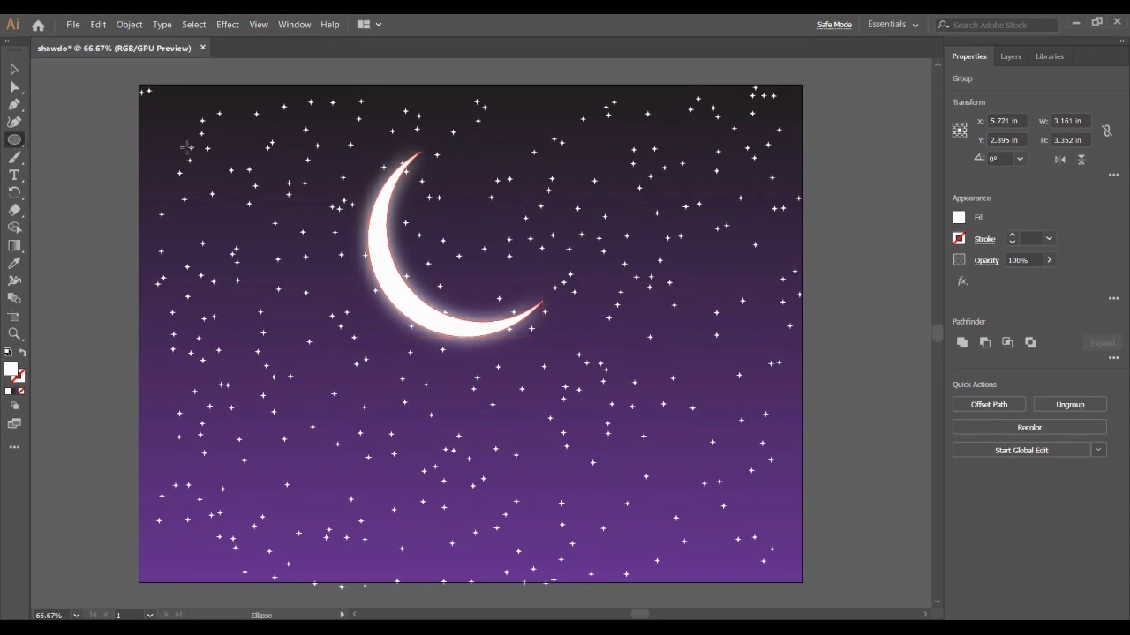
scroll(226, 177, up, 1)
drag(224, 219, 230, 228)
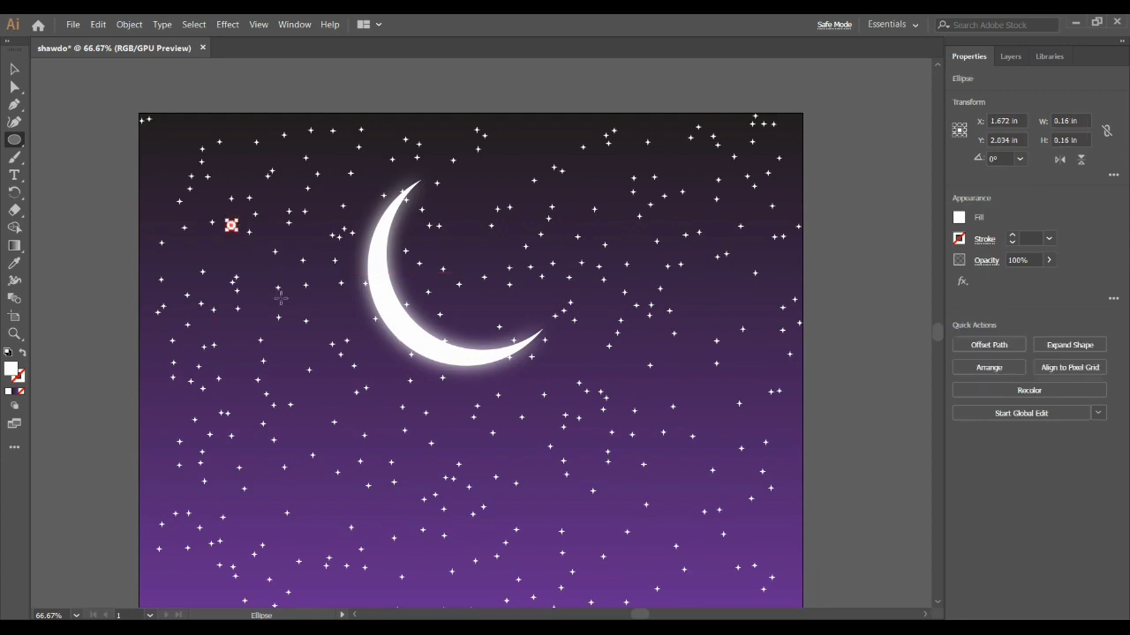
mouse_move(279, 296)
mouse_down()
mouse_move(286, 304)
mouse_move(278, 295)
mouse_up()
click(15, 73)
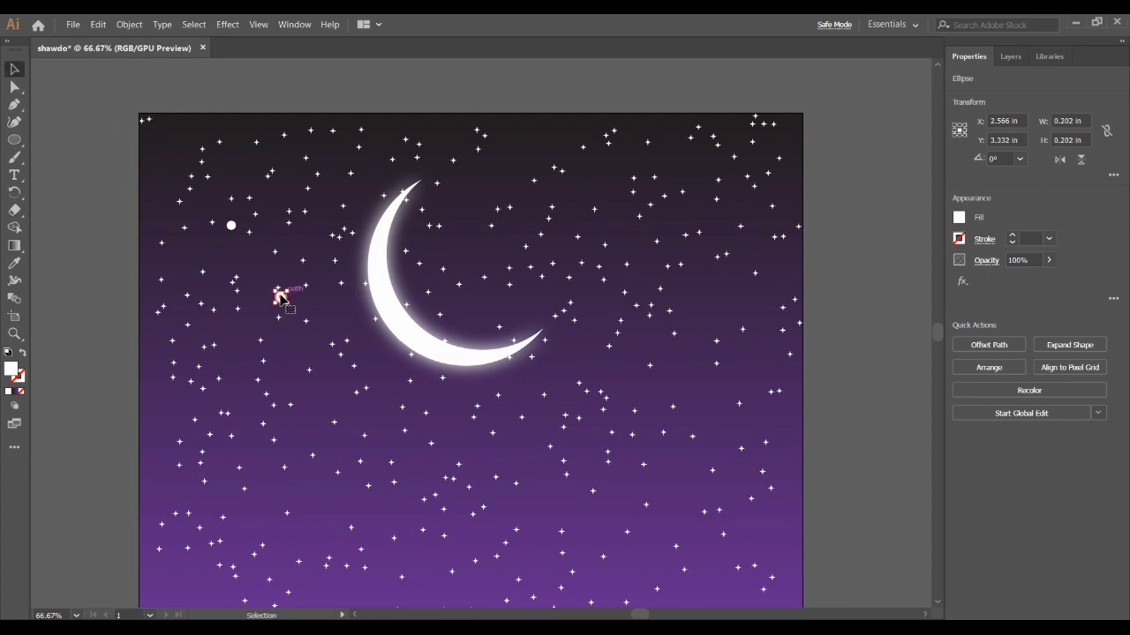
drag(280, 300, 318, 338)
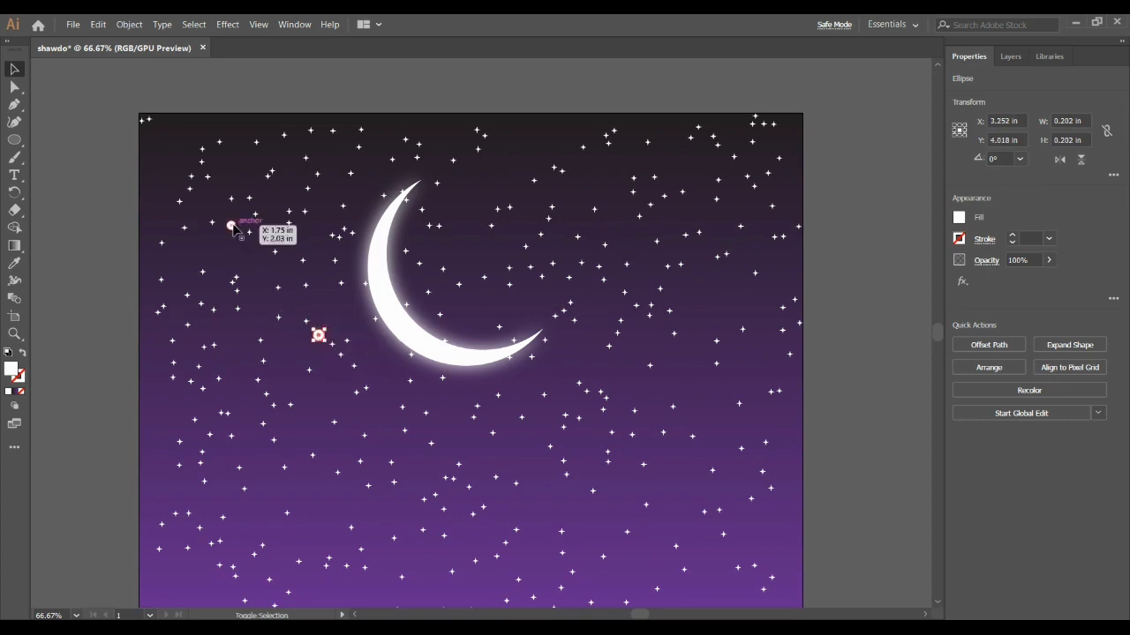
Create a blend between the two white circles.
shift+click(231, 226)
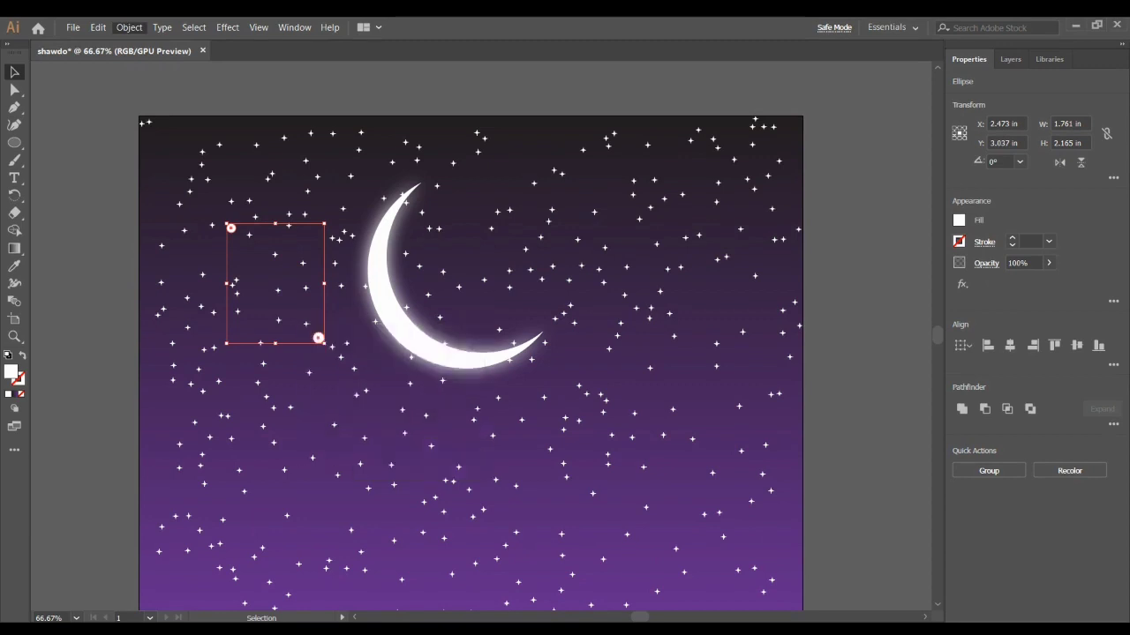
mouse_move(265, 373)
click(341, 375)
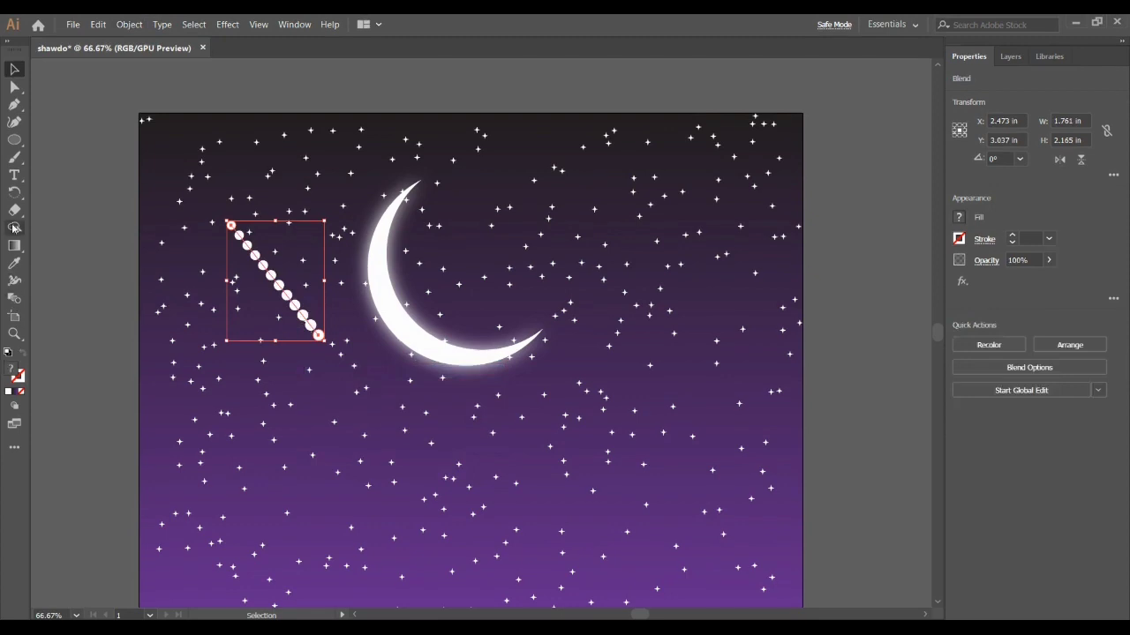
Set the blend's spacing to a Specified Distance of 0.06 in with the preview on.
double_click(16, 302)
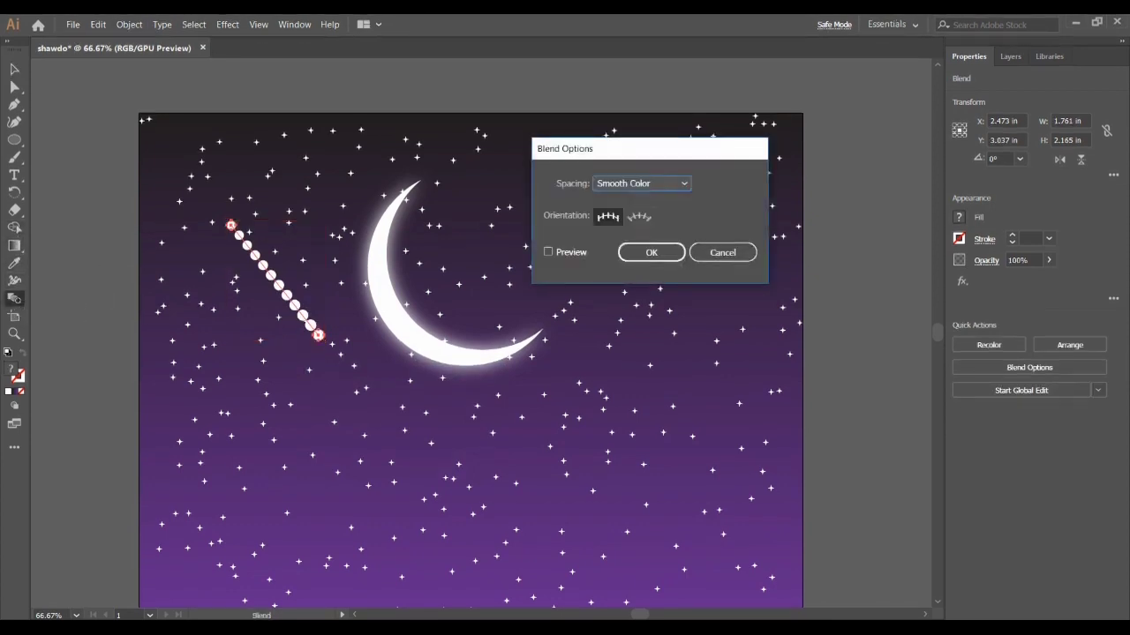
click(548, 253)
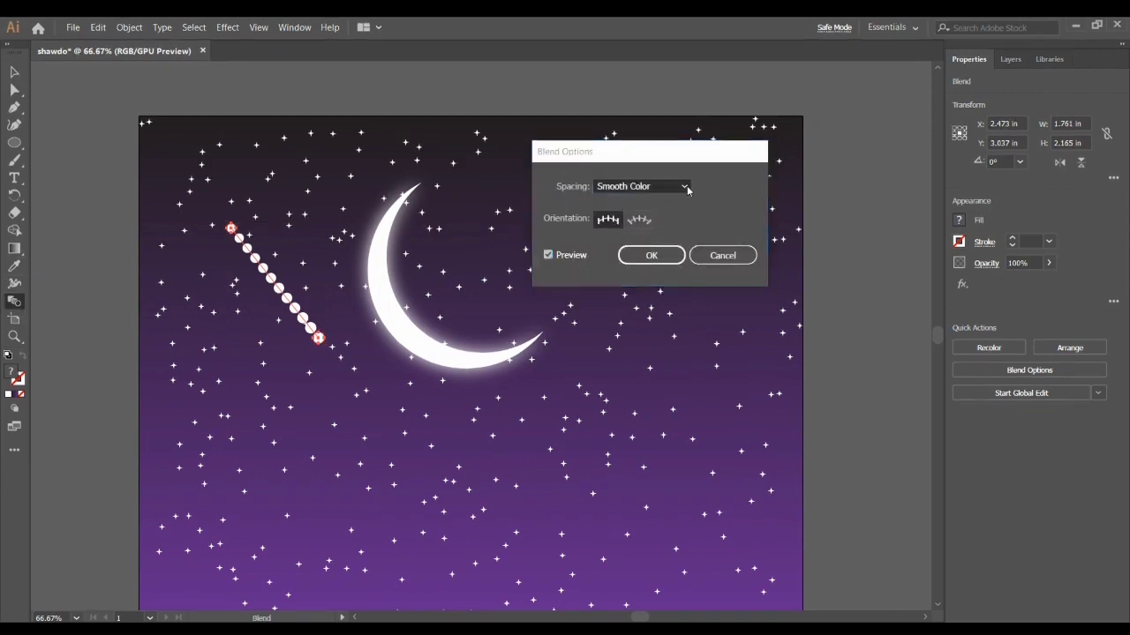
click(684, 186)
click(668, 232)
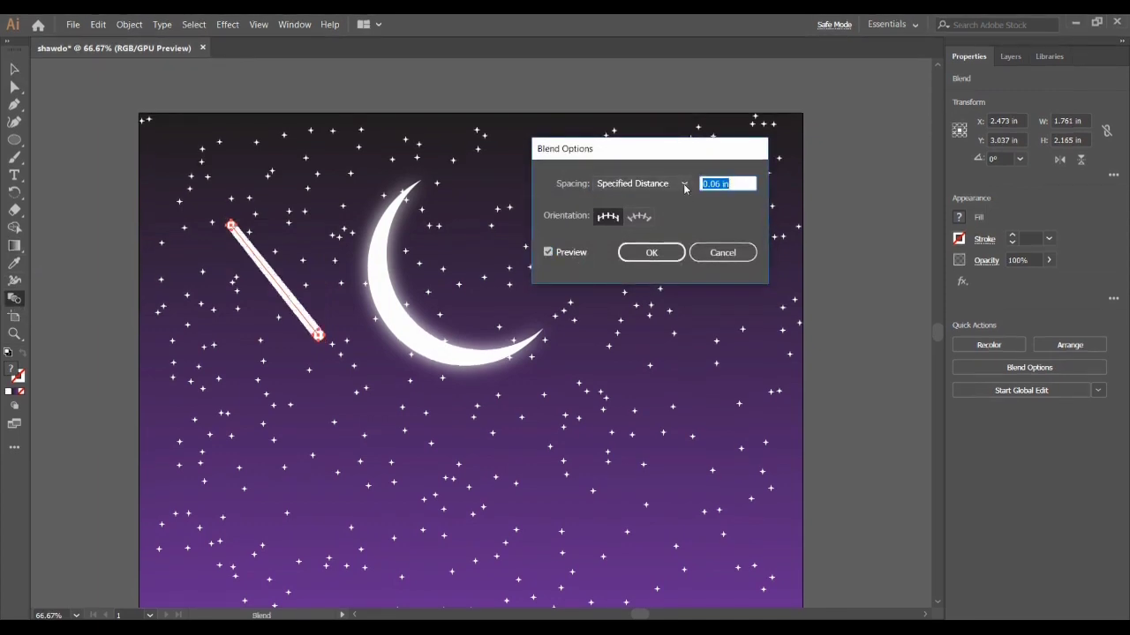
click(653, 253)
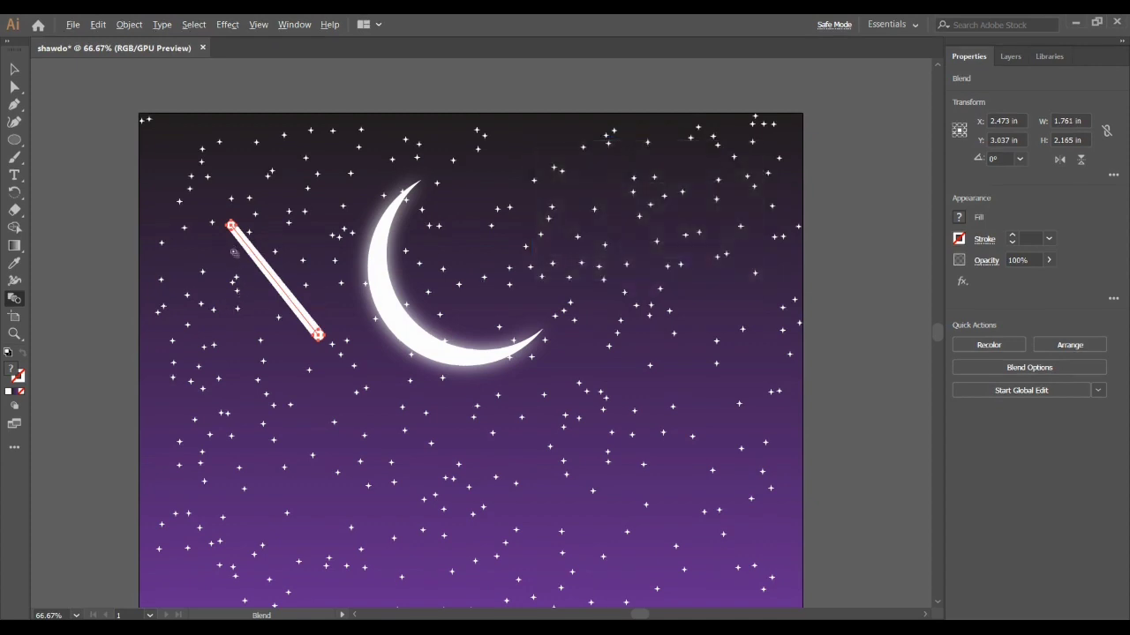
Inspect the upper end of the white blend up close and remove the whole blend from the artwork.
scroll(234, 253, up, 5)
scroll(229, 230, up, 1)
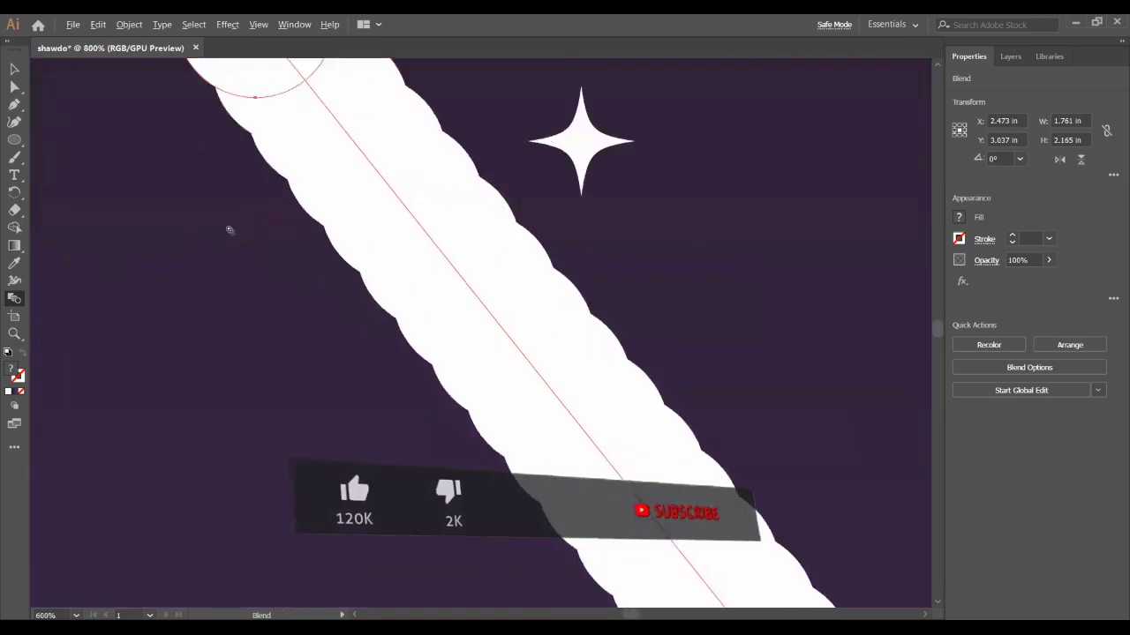
scroll(239, 156, up, 2)
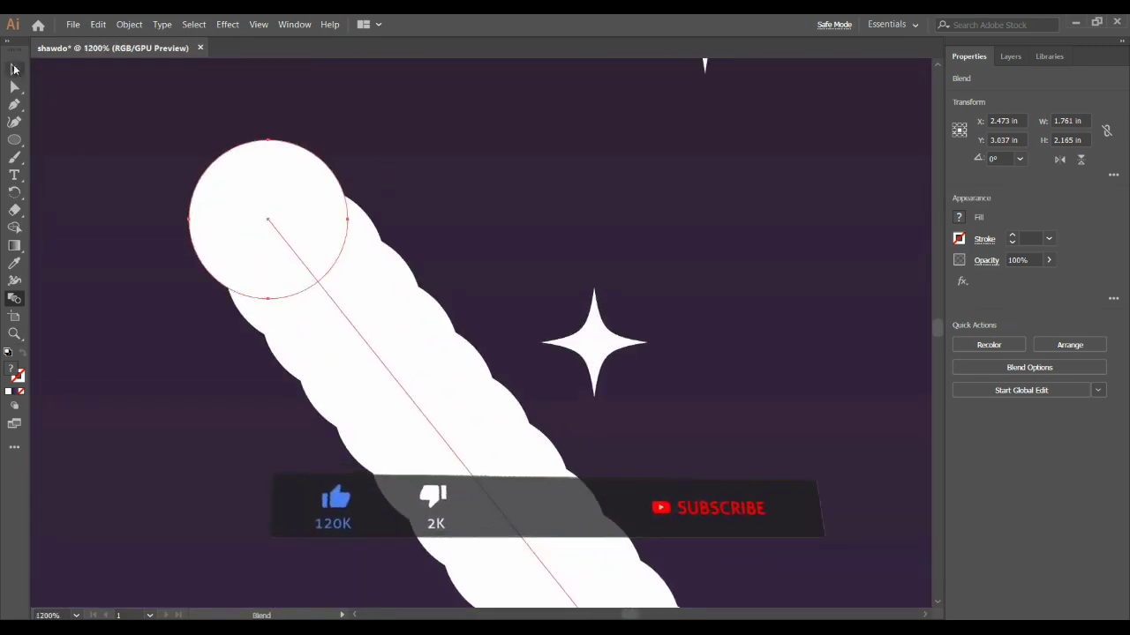
click(14, 69)
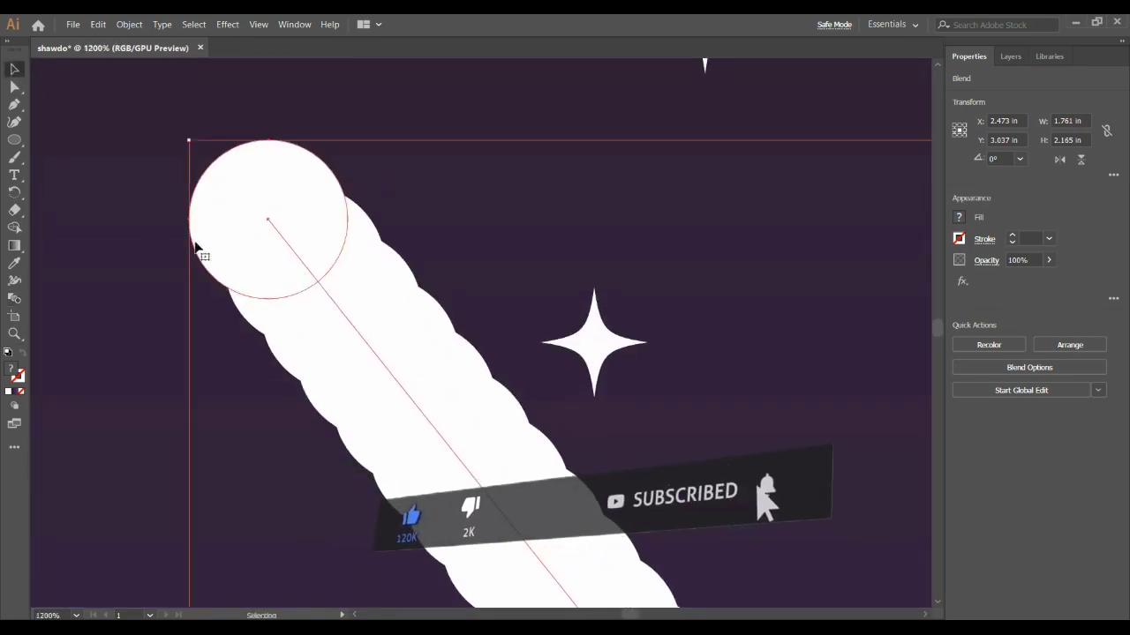
click(182, 215)
click(207, 256)
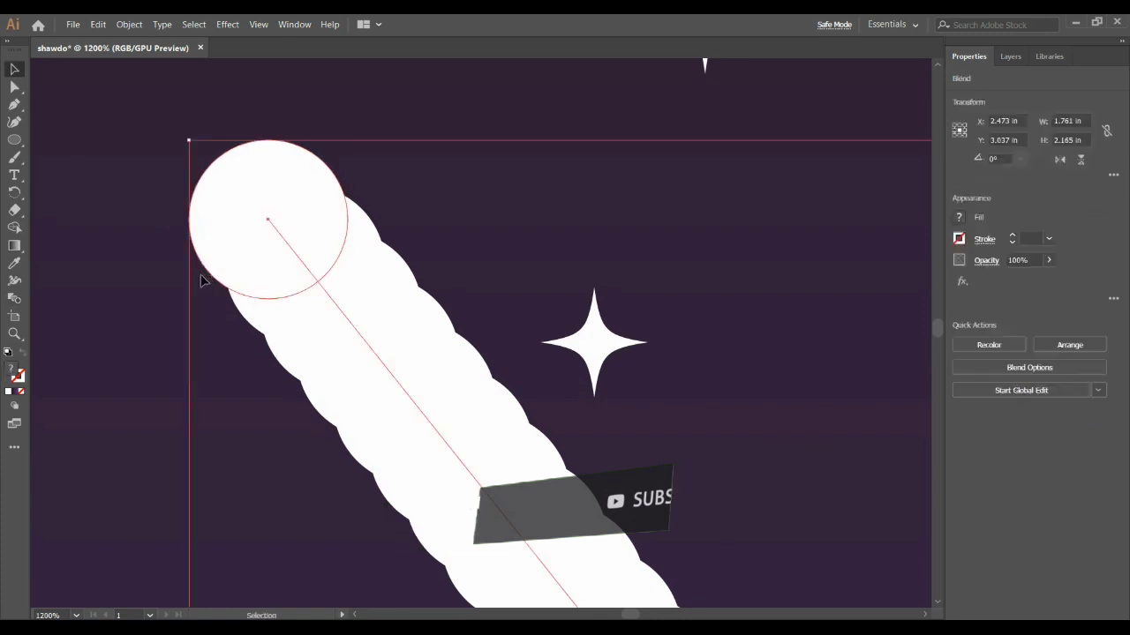
scroll(283, 265, down, 2)
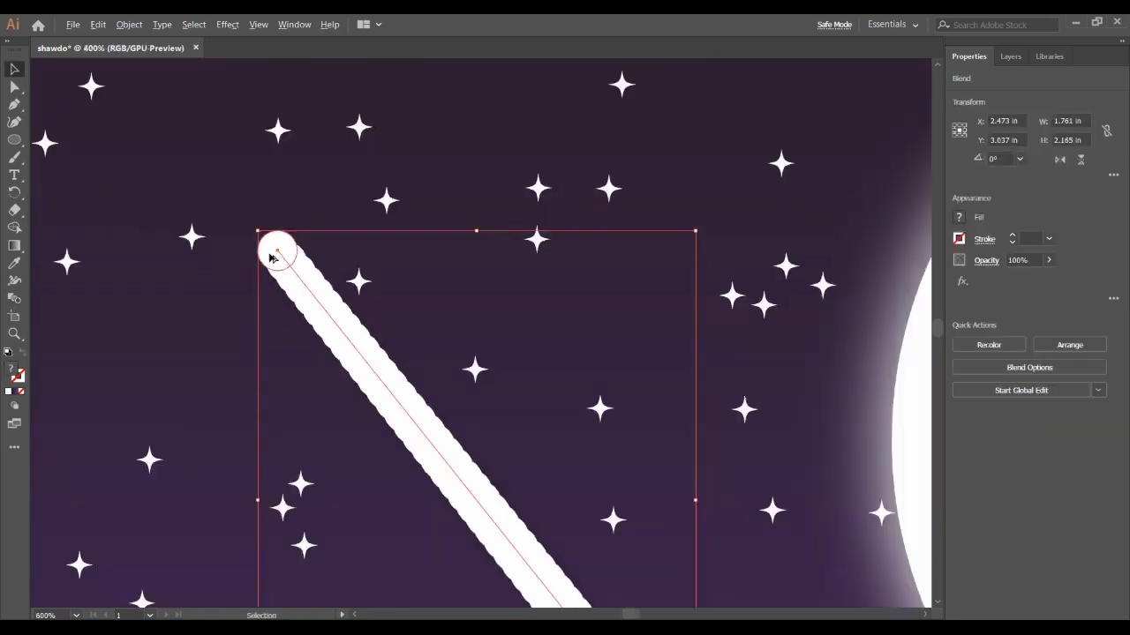
scroll(272, 256, down, 6)
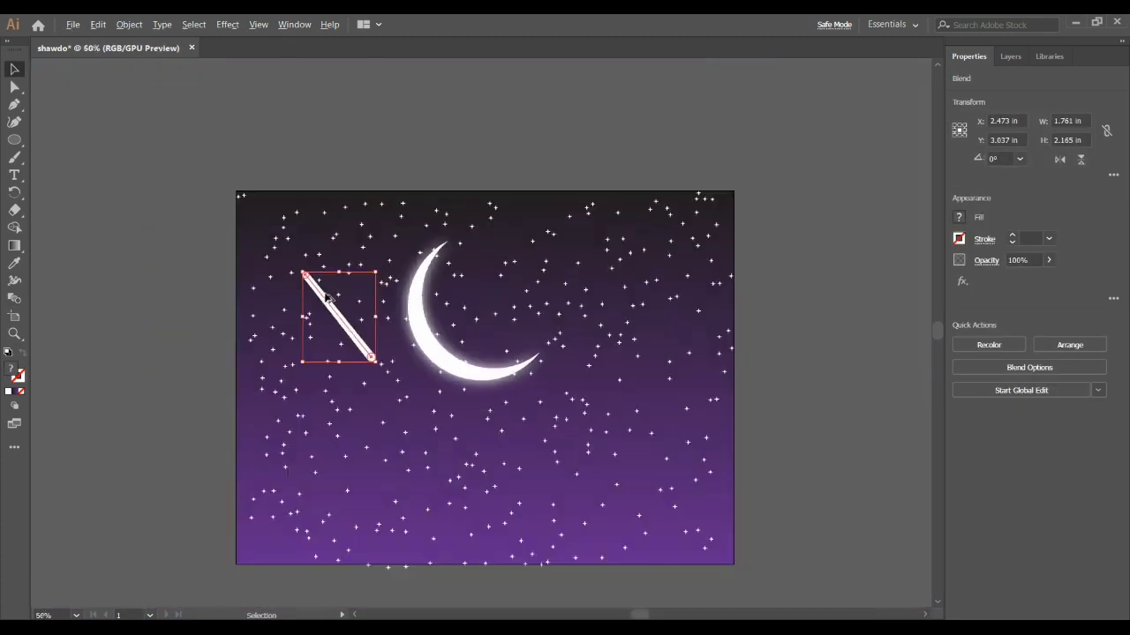
key(a)
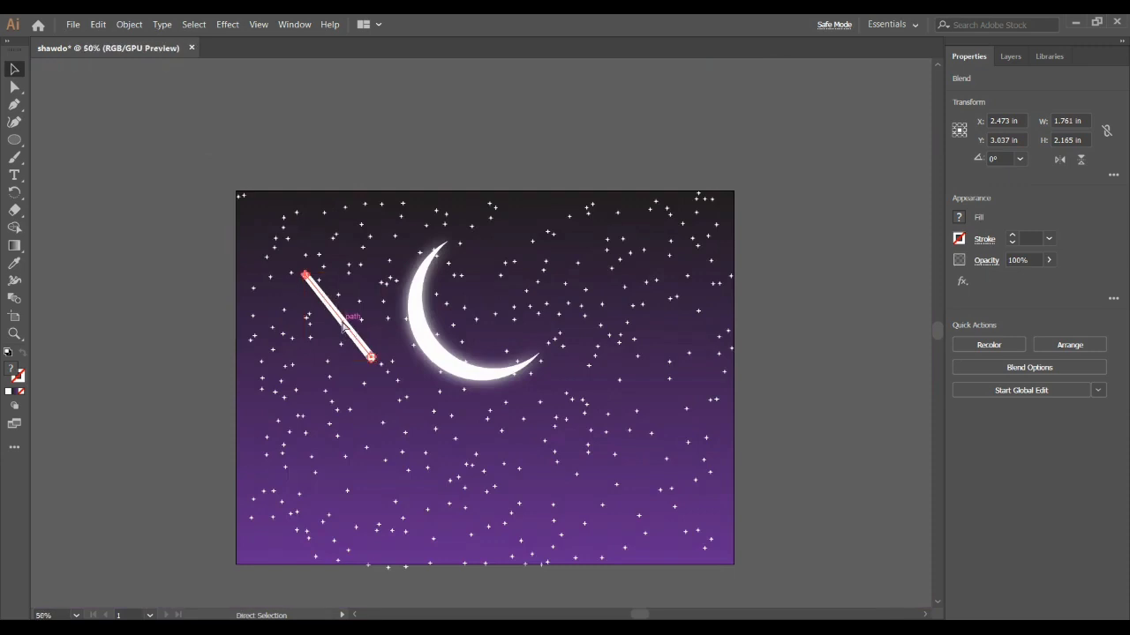
key(ctrl+x)
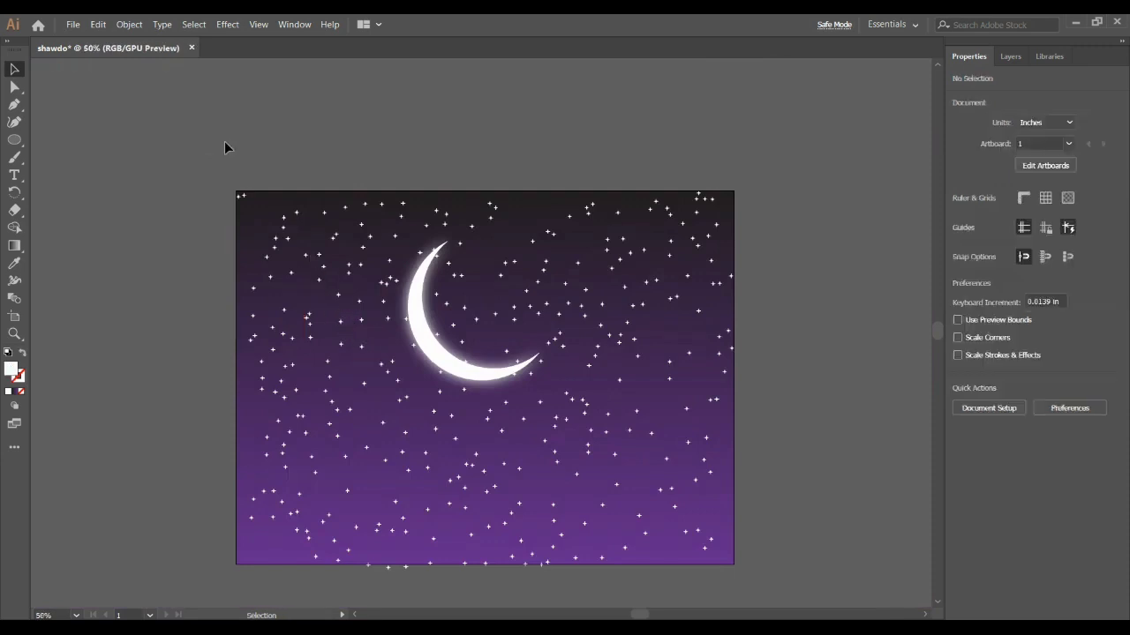
Draw a circle about 0.041 in across in the sky left of the moon and fill it with black.
click(14, 139)
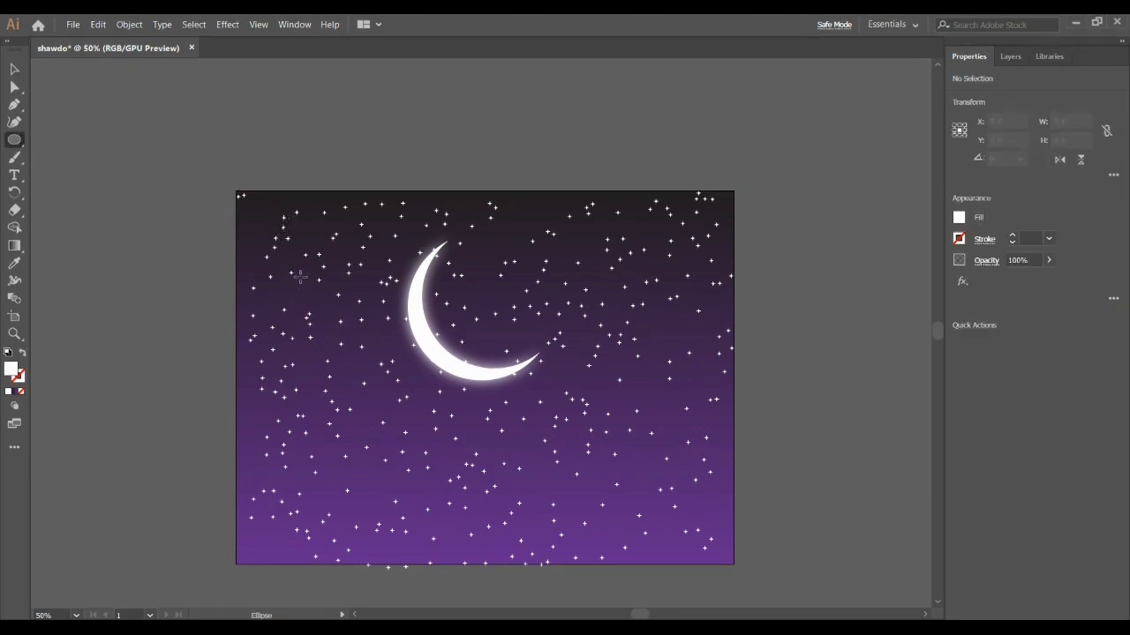
scroll(300, 277, up, 7)
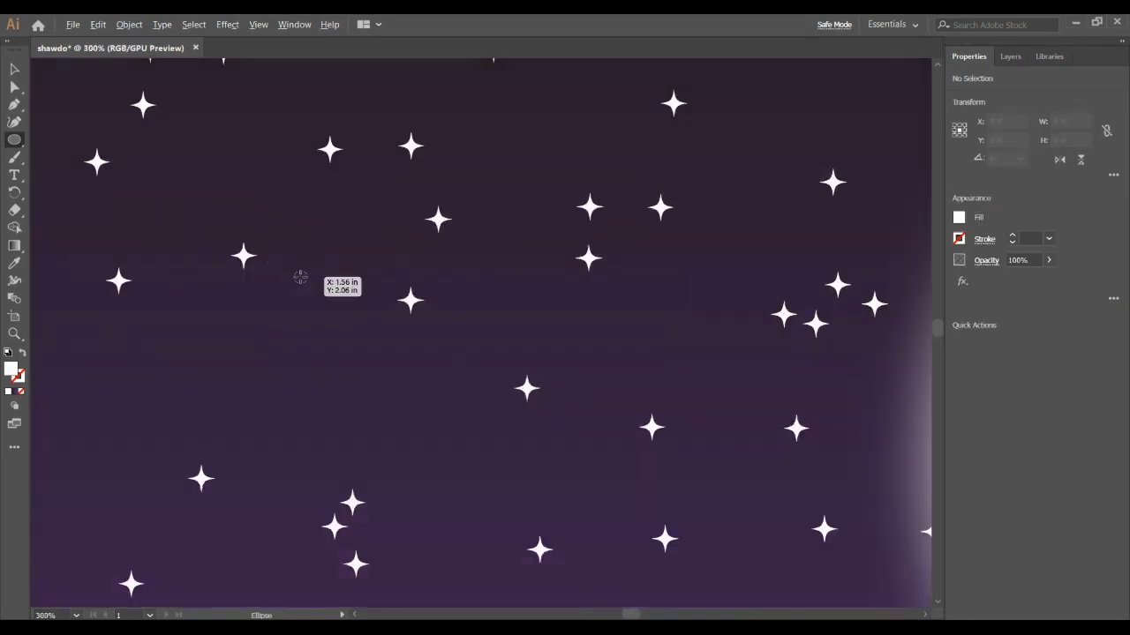
scroll(298, 273, up, 1)
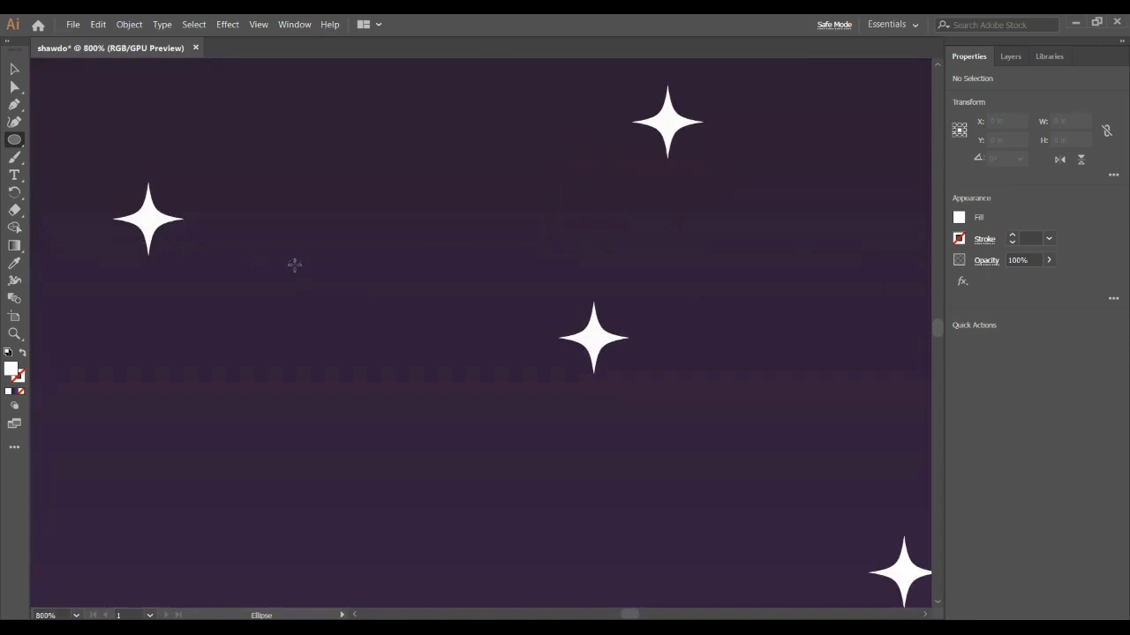
drag(294, 265, 308, 278)
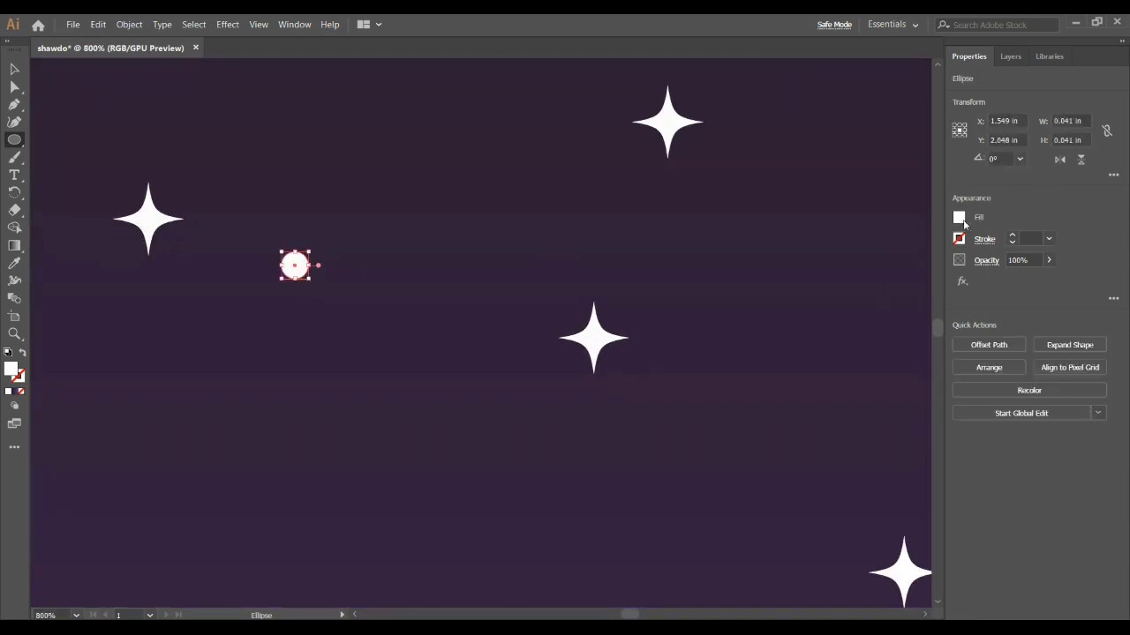
click(960, 218)
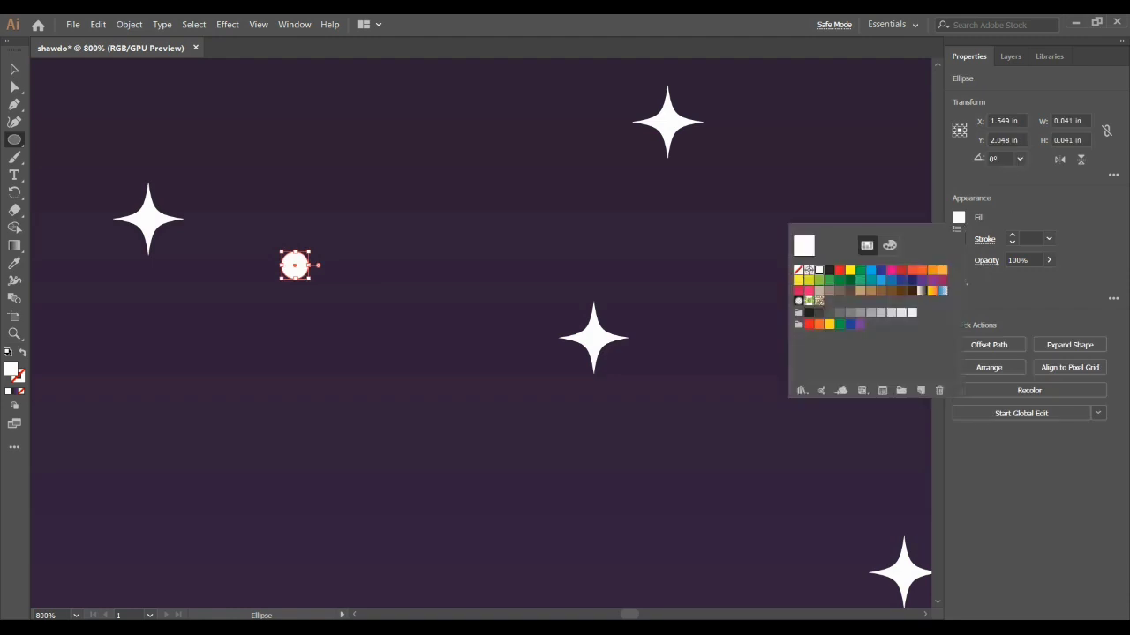
click(810, 313)
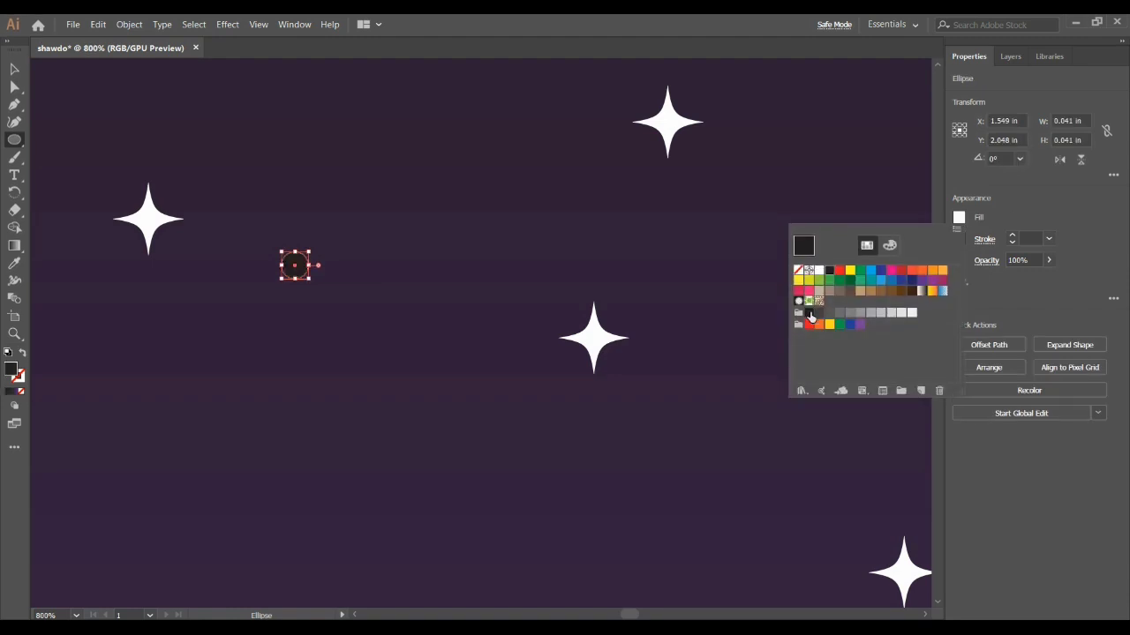
click(1064, 230)
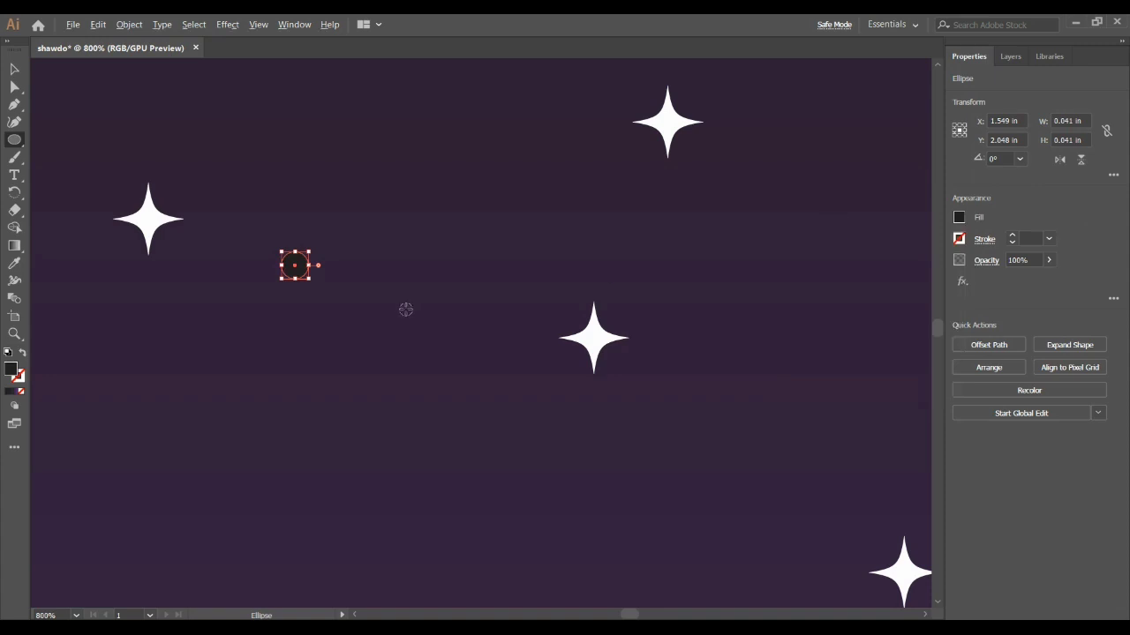
Draw a second circle about 0.067 in across, below and to the right of the first small circle.
scroll(407, 309, down, 5)
scroll(423, 306, down, 3)
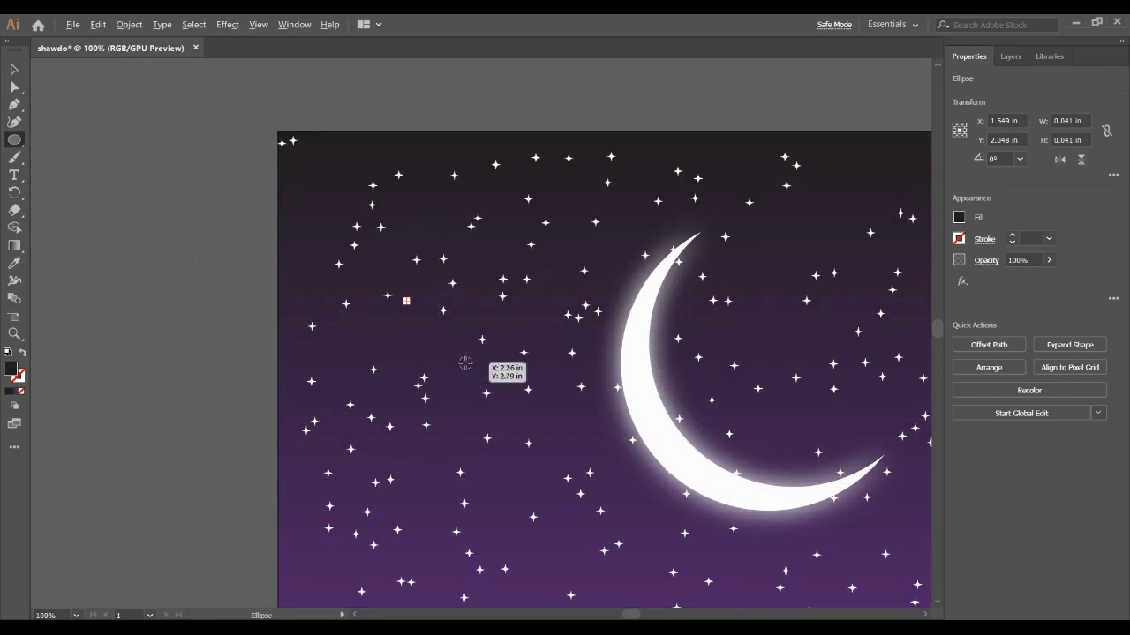
drag(462, 368, 464, 368)
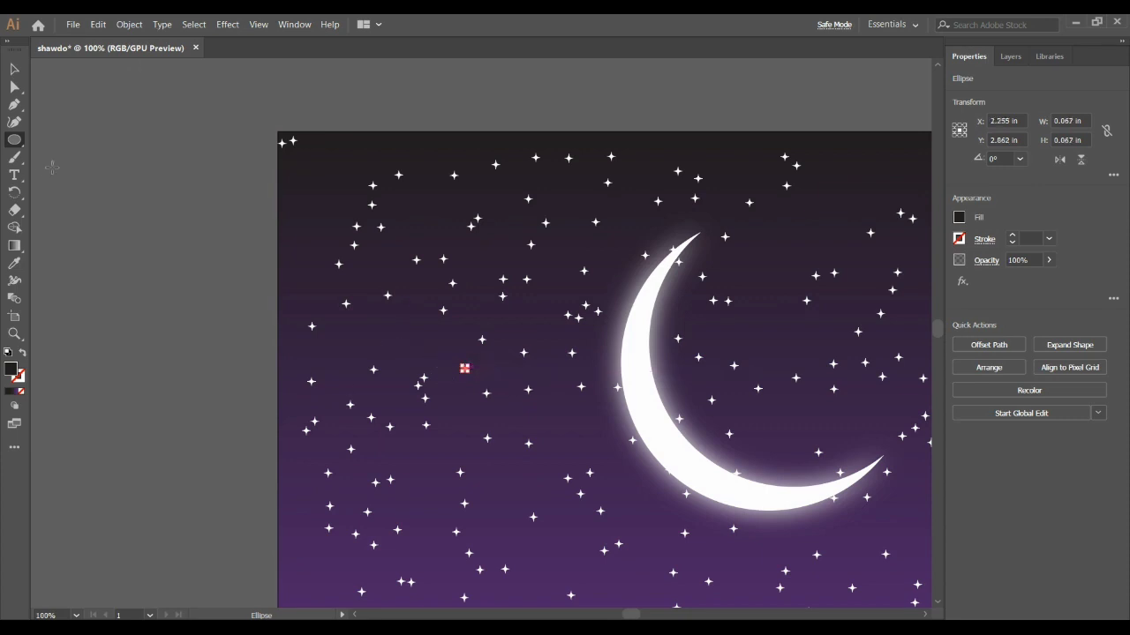
click(15, 69)
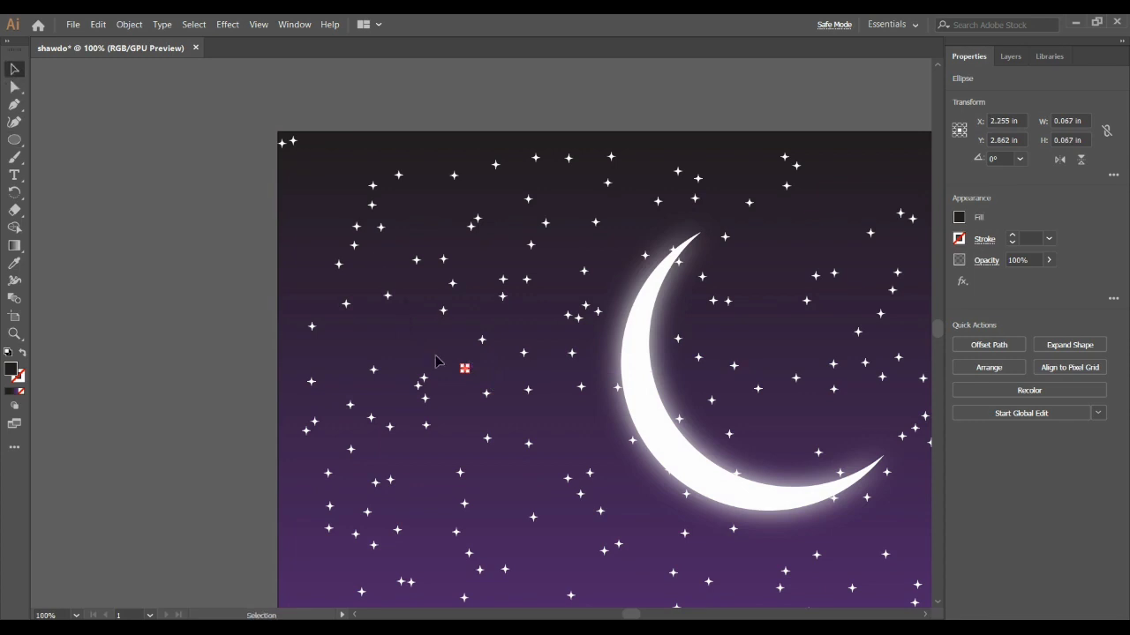
Fill the larger second circle with white.
scroll(415, 314, up, 5)
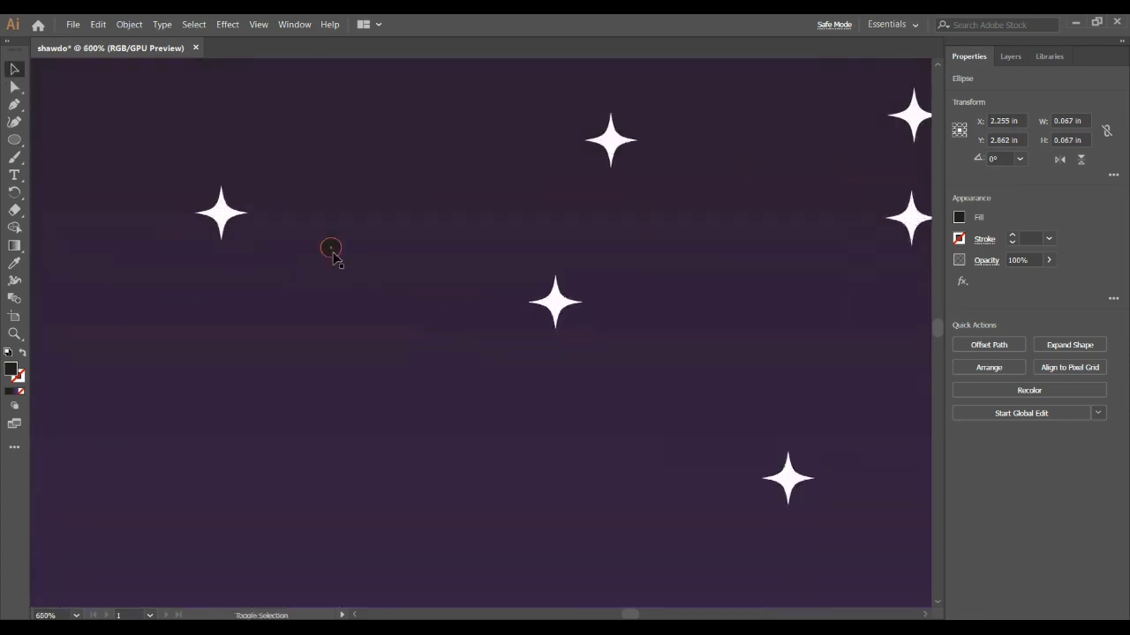
scroll(483, 343, down, 1)
scroll(486, 345, down, 2)
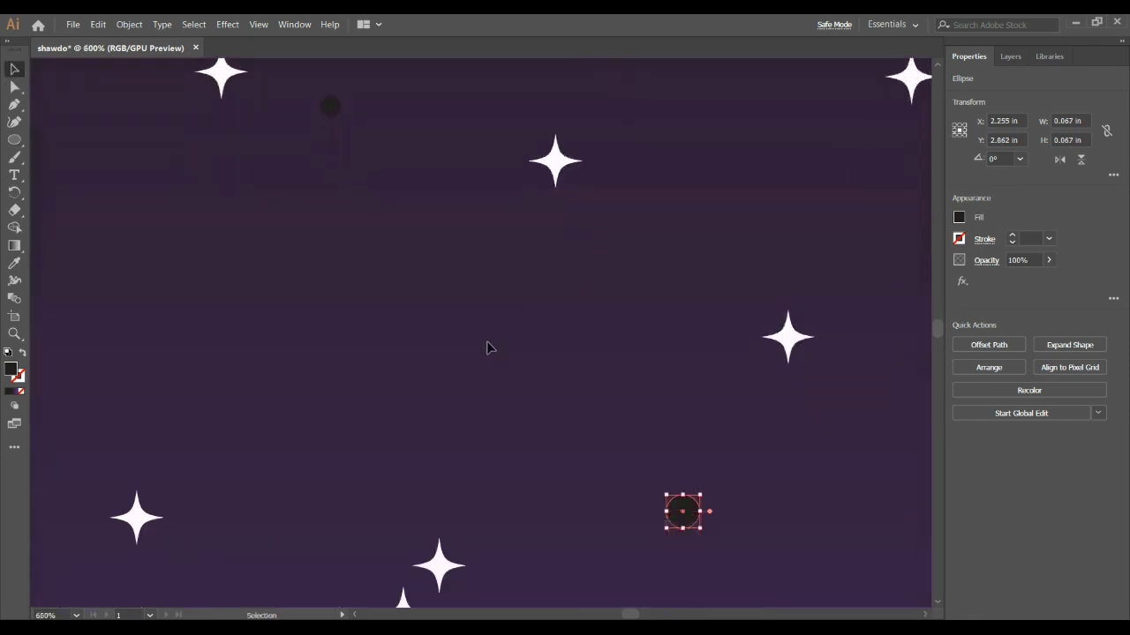
click(959, 217)
click(819, 272)
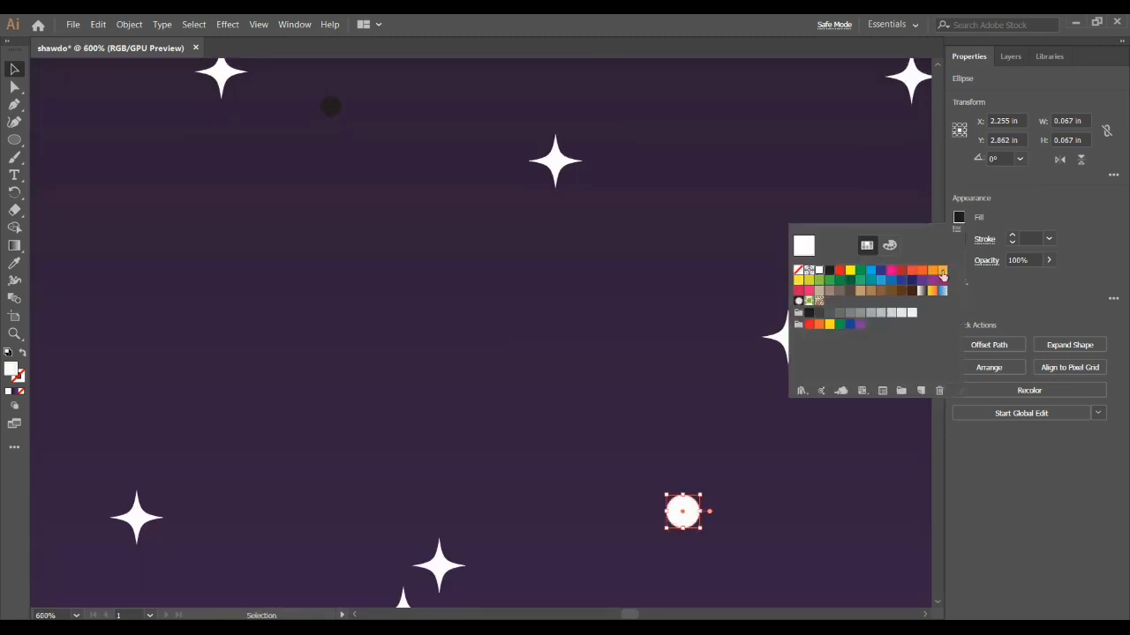
click(1080, 216)
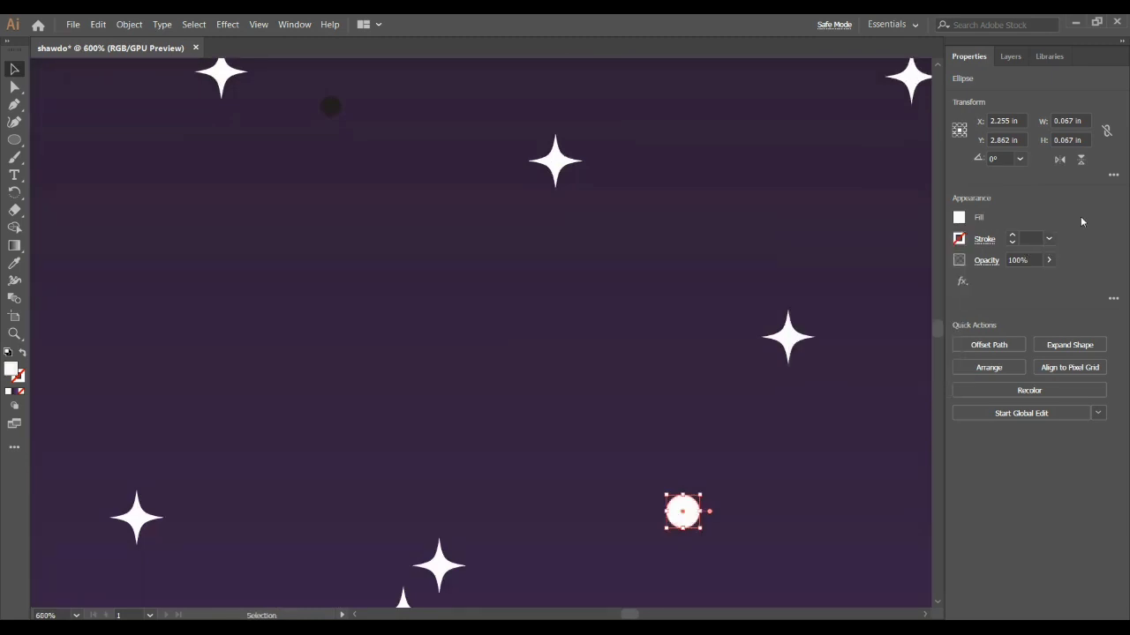
Blend the small black circle and the larger white circle into one continuous shooting-star streak.
shift+click(331, 107)
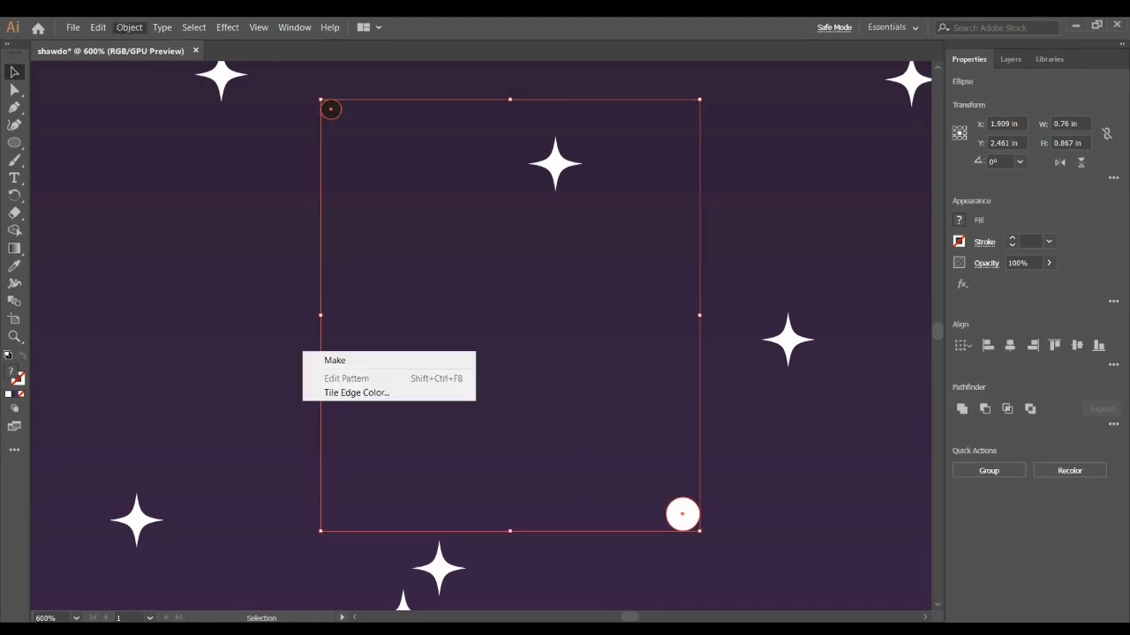
mouse_move(181, 375)
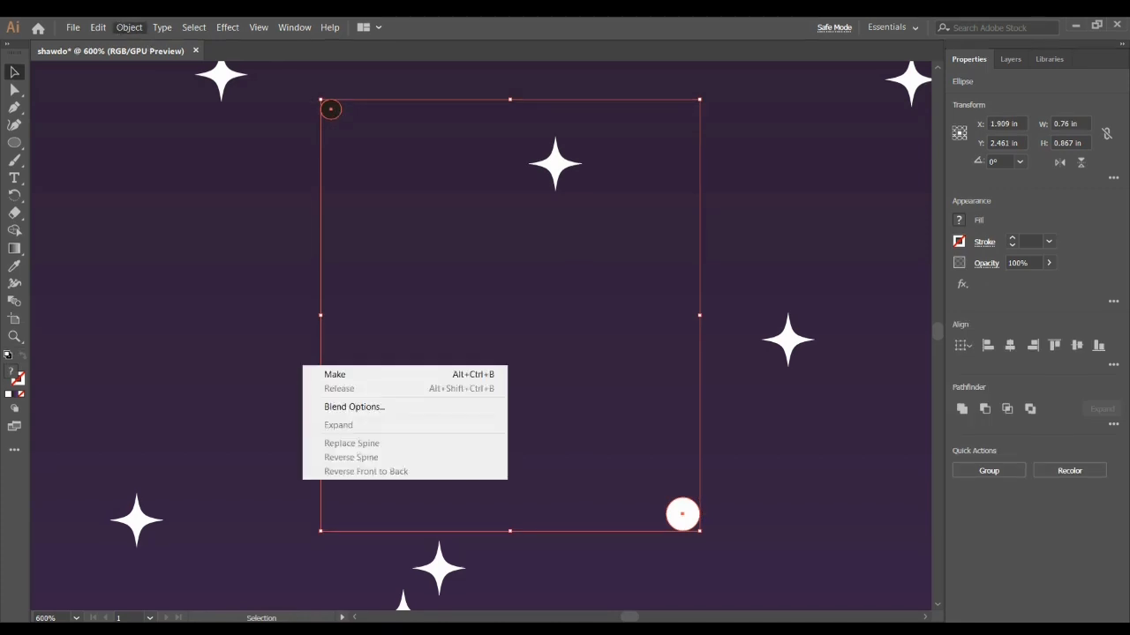
click(335, 376)
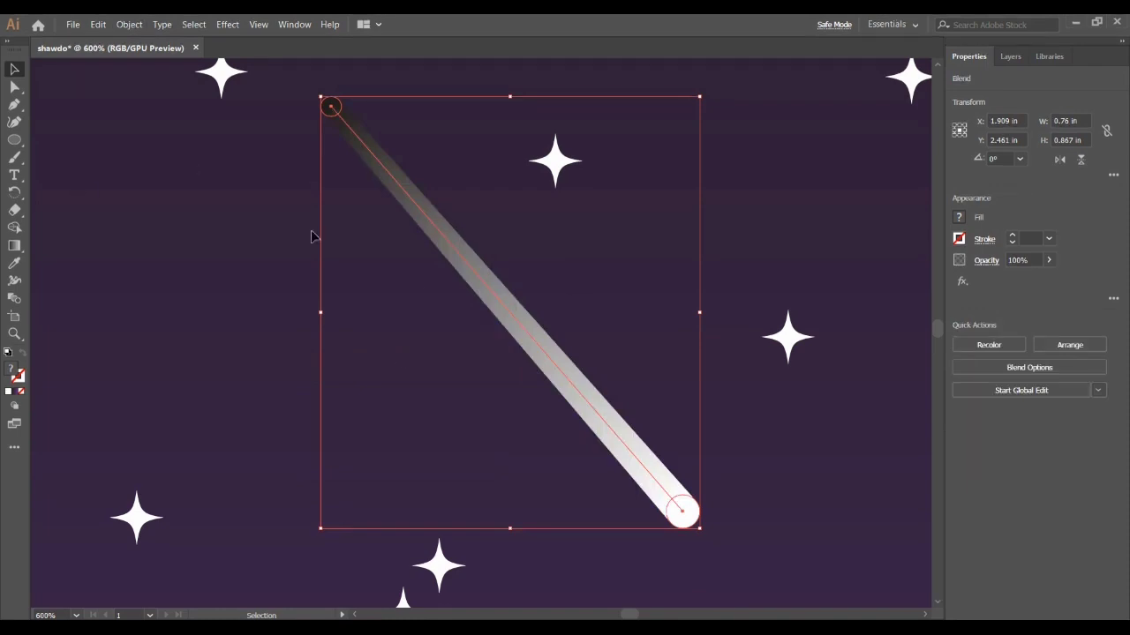
click(203, 241)
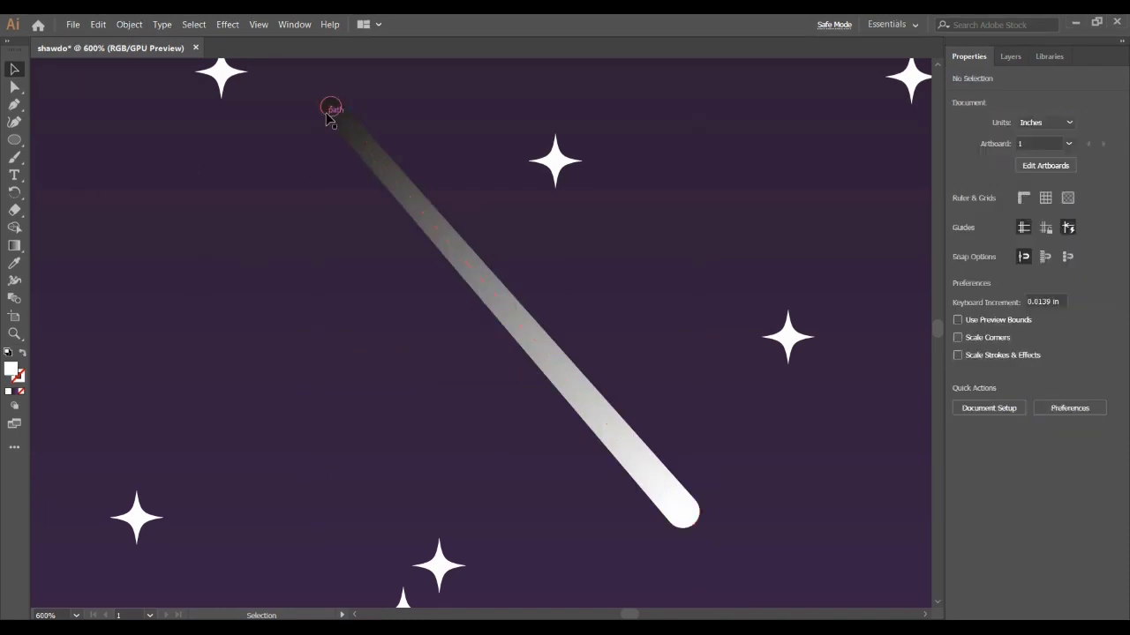
Nudge the whole blended streak slightly up and to the left, to about X 1.891 in, Y 2.453 in.
click(330, 107)
click(14, 87)
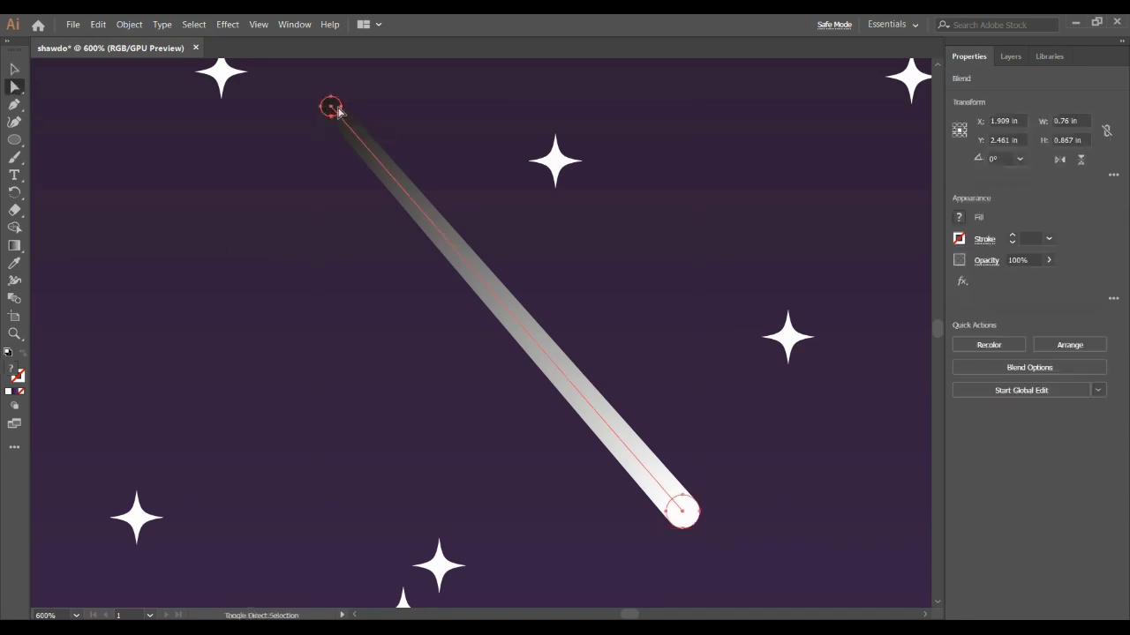
alt+scroll(335, 110, up, 4)
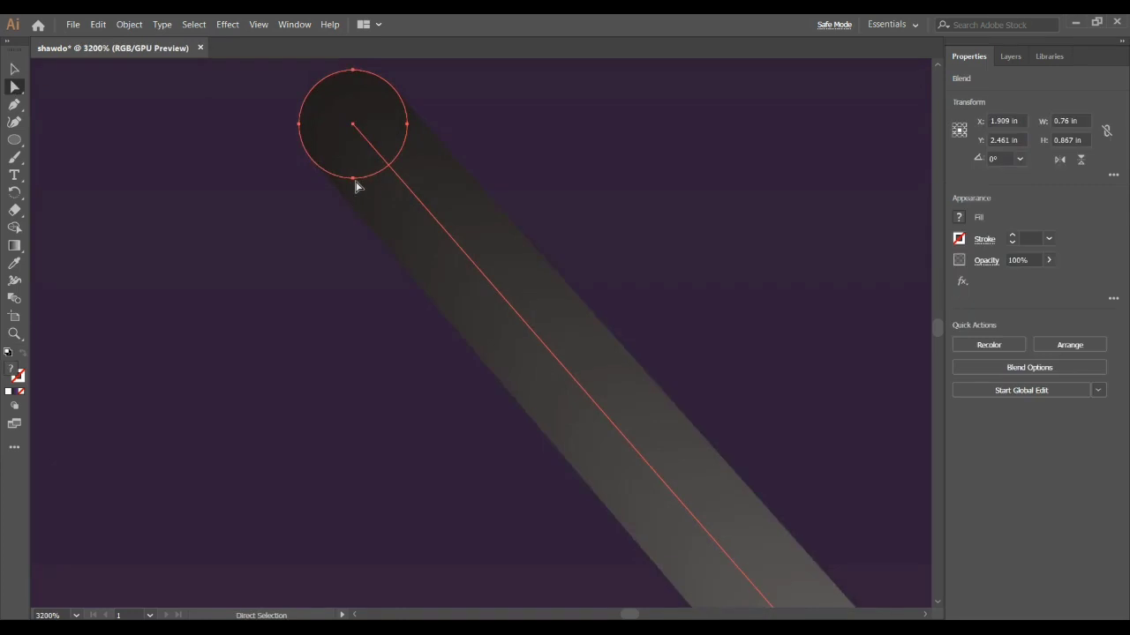
drag(358, 184, 307, 161)
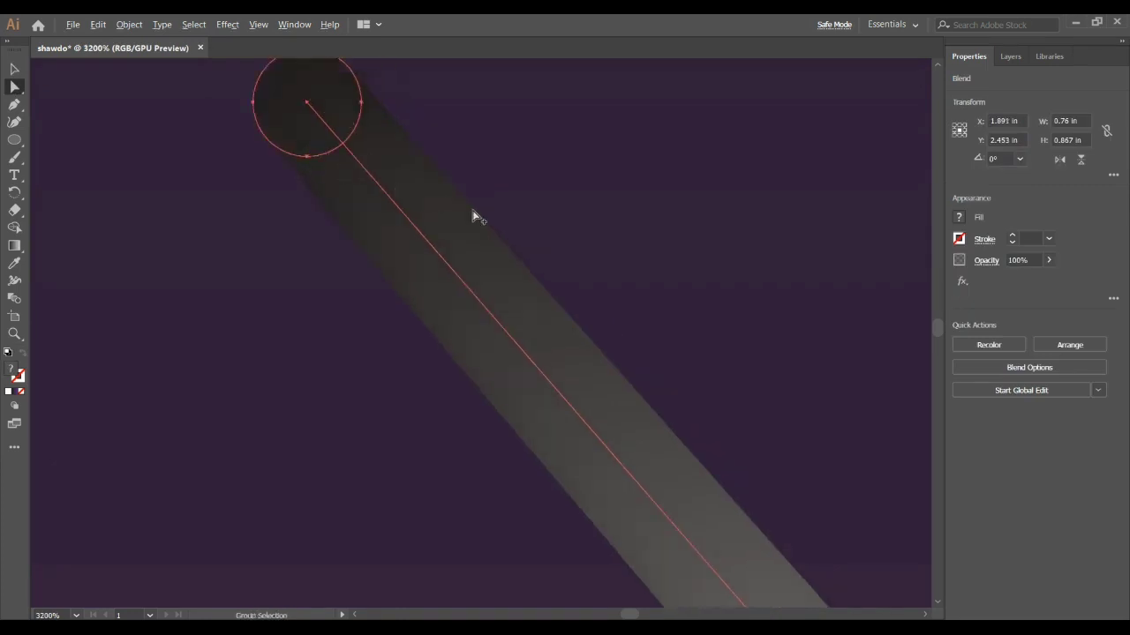
scroll(474, 217, down, 8)
scroll(491, 229, down, 2)
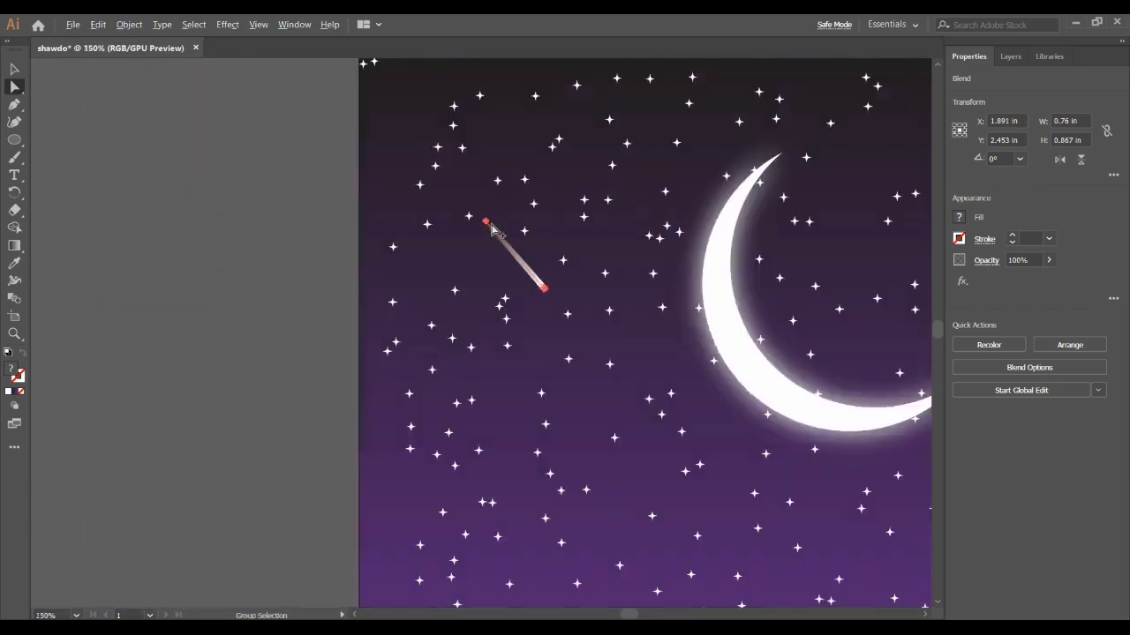
scroll(492, 229, down, 2)
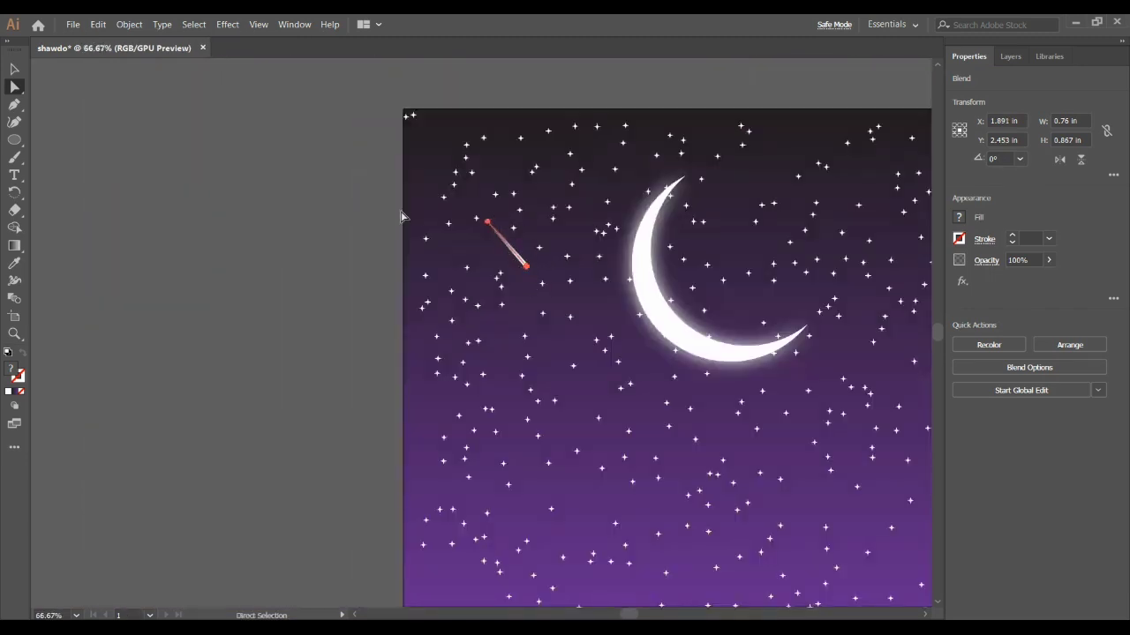
Enlarge the streak about its centre to about 1.67 in wide and 1.90 in high.
click(14, 68)
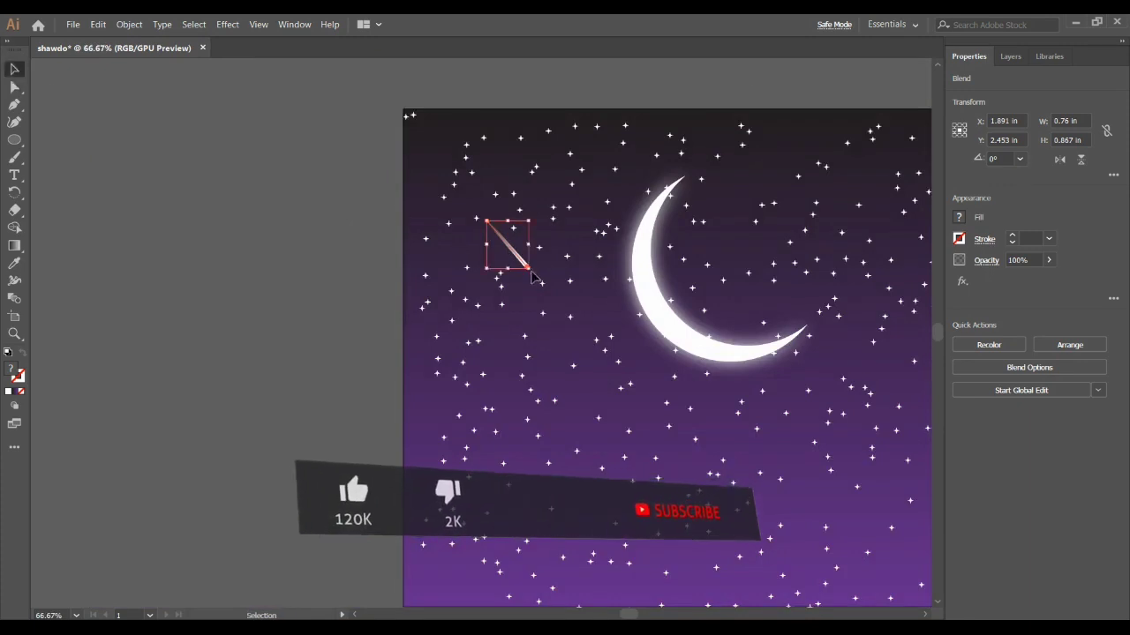
drag(528, 269, 554, 329)
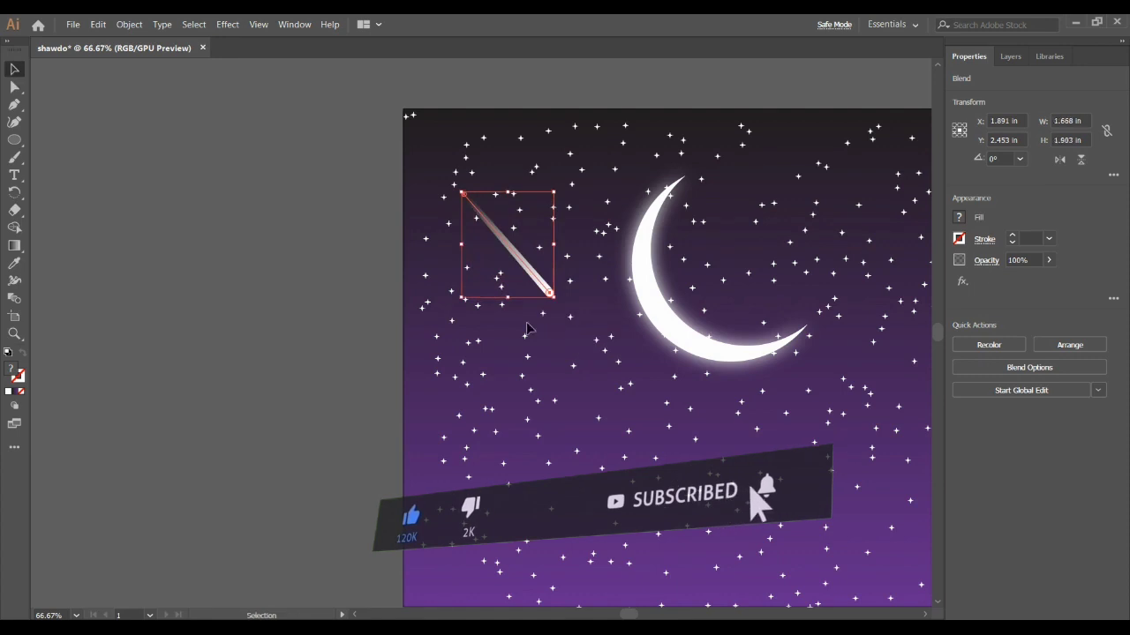
click(525, 360)
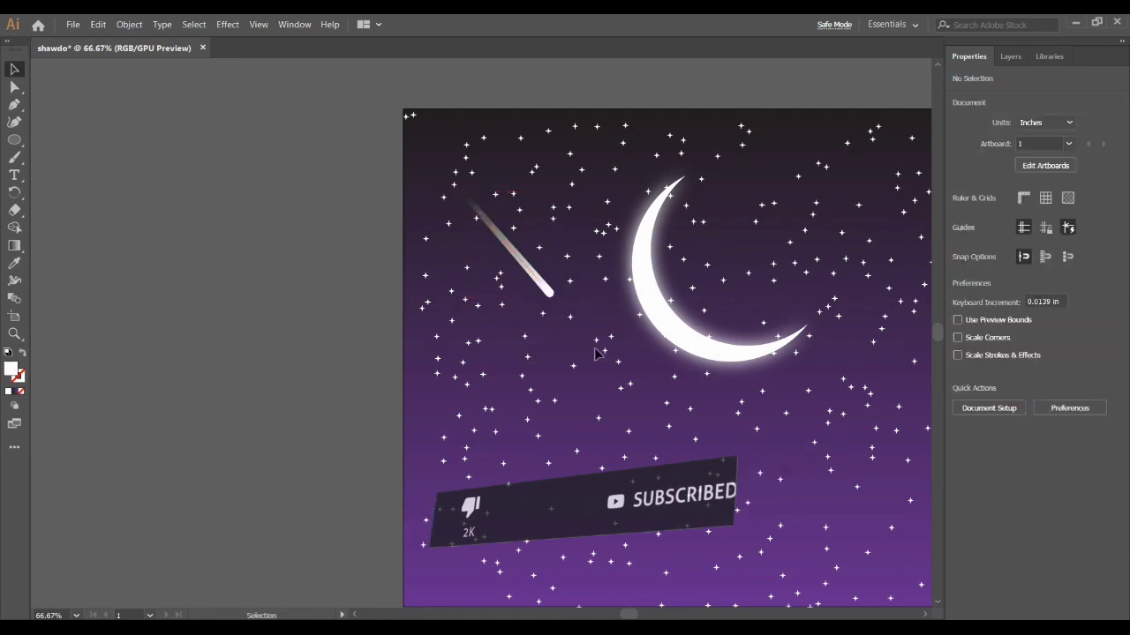
Duplicate the shooting-star streak and place the copy in the upper sky to the right of the moon.
mouse_move(595, 378)
mouse_down()
mouse_move(529, 373)
mouse_move(440, 397)
mouse_up()
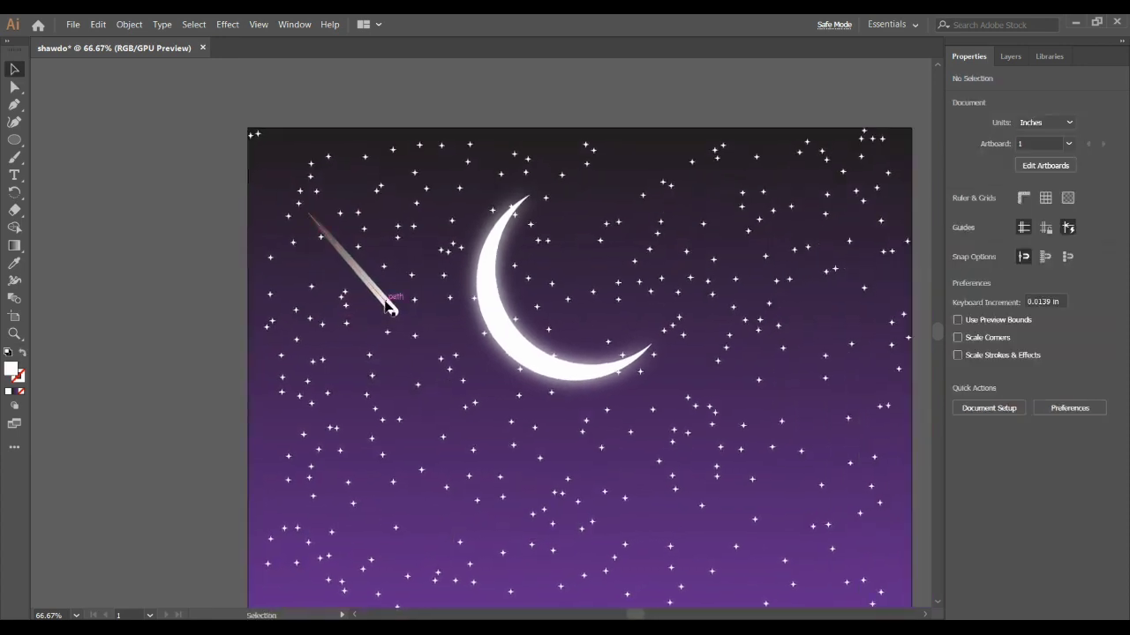
click(389, 304)
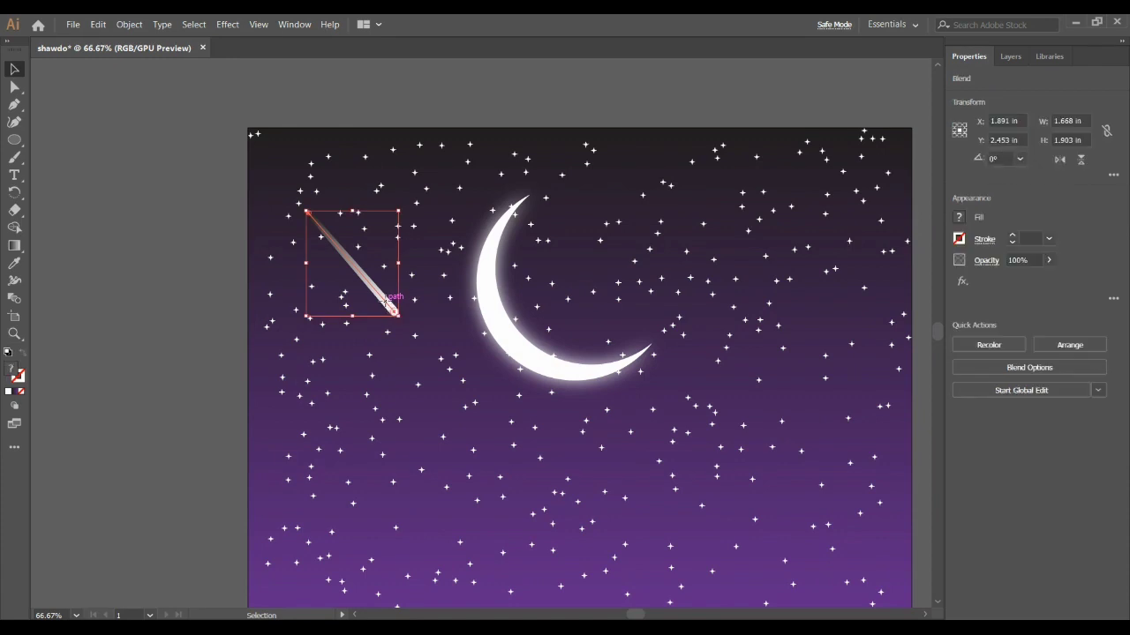
mouse_move(388, 304)
mouse_down()
mouse_move(479, 277)
mouse_move(732, 246)
mouse_up()
click(593, 264)
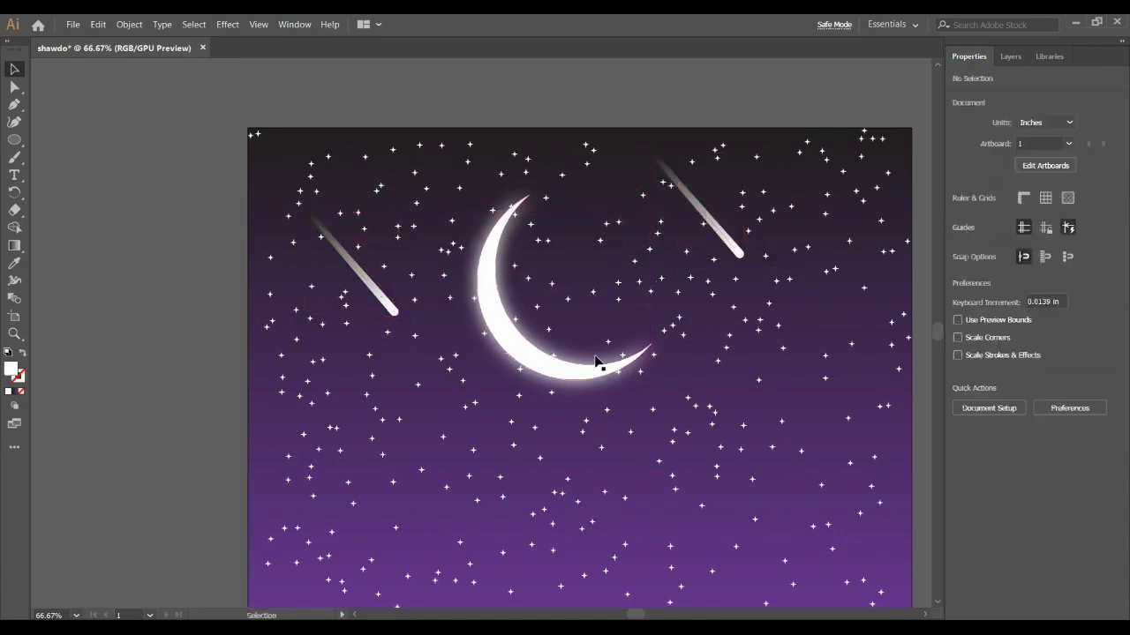
Move the glowing crescent moon slightly down and to the right, between the two shooting stars.
drag(708, 399, 608, 340)
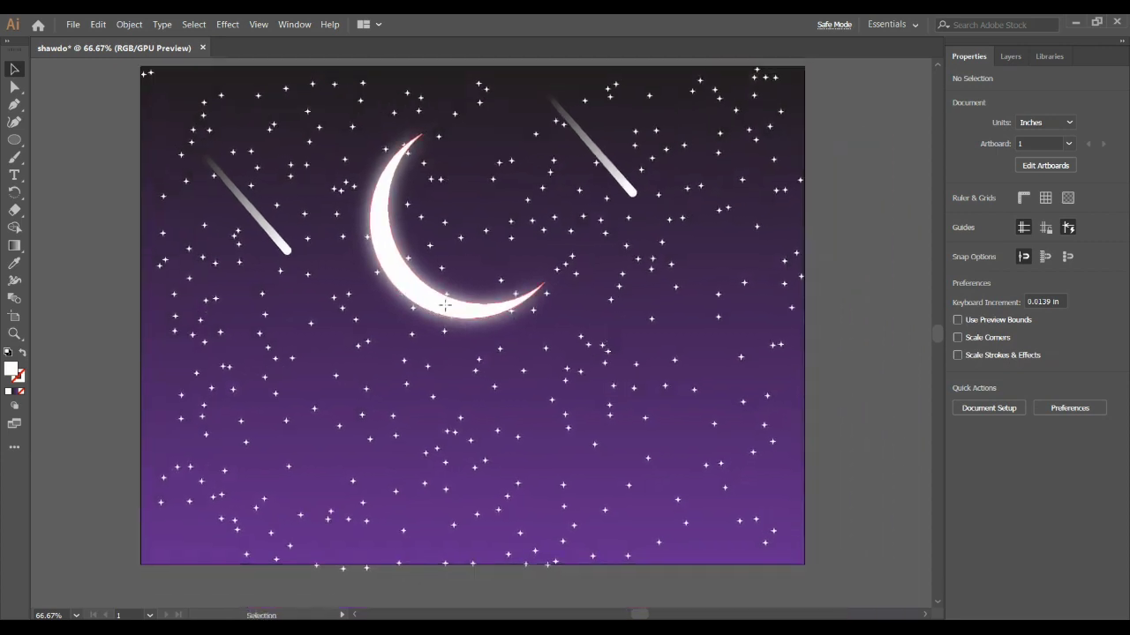
drag(446, 305, 467, 362)
click(635, 324)
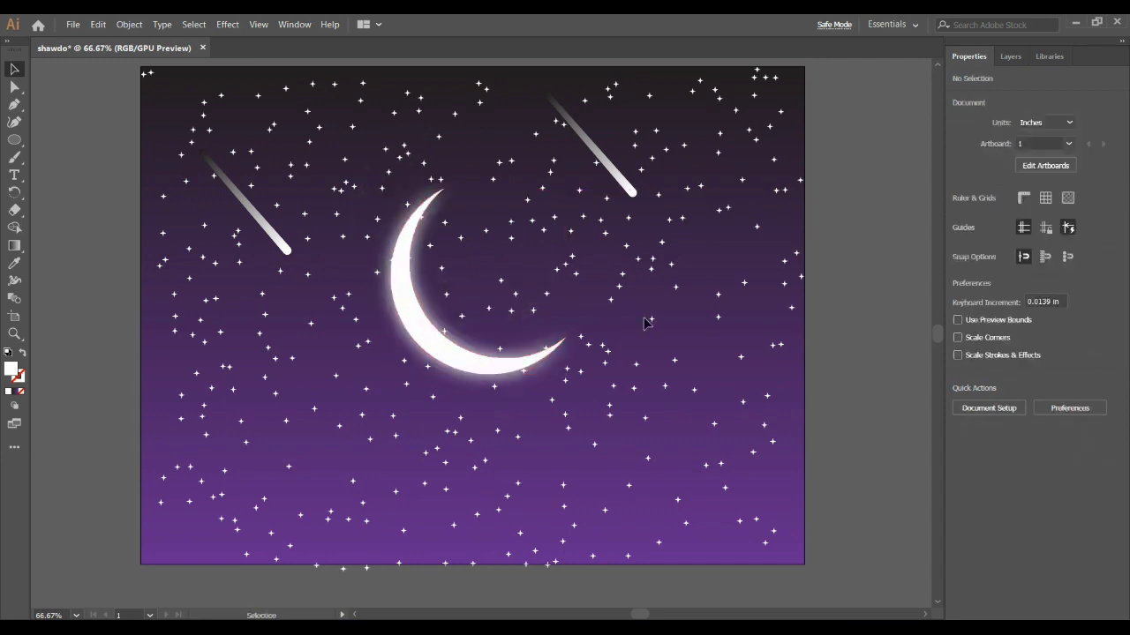
scroll(642, 319, down, 1)
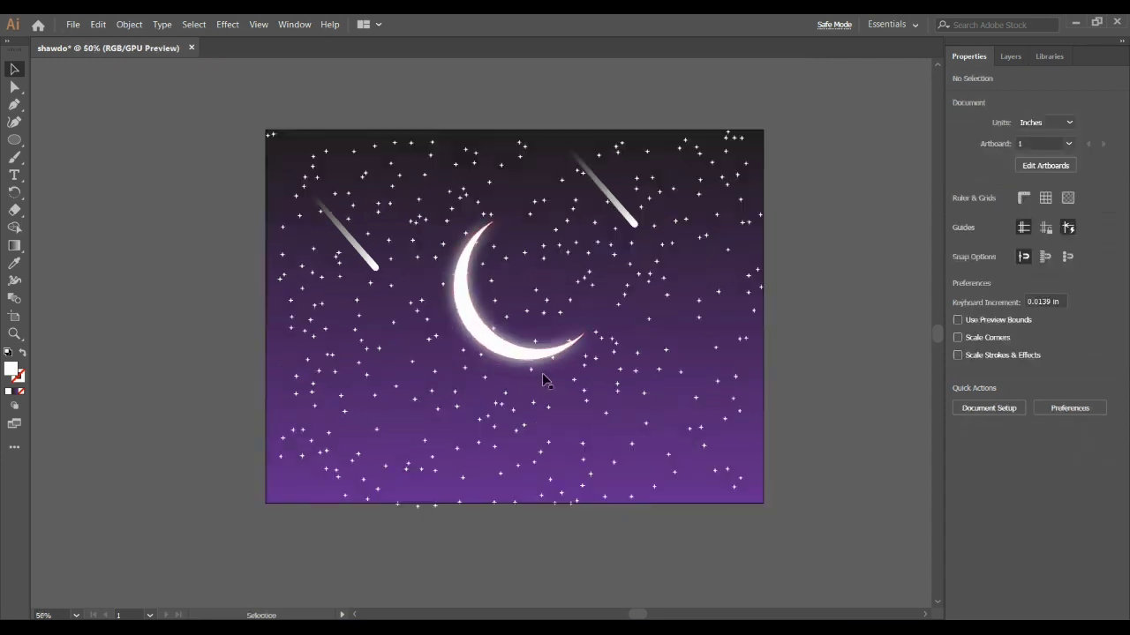